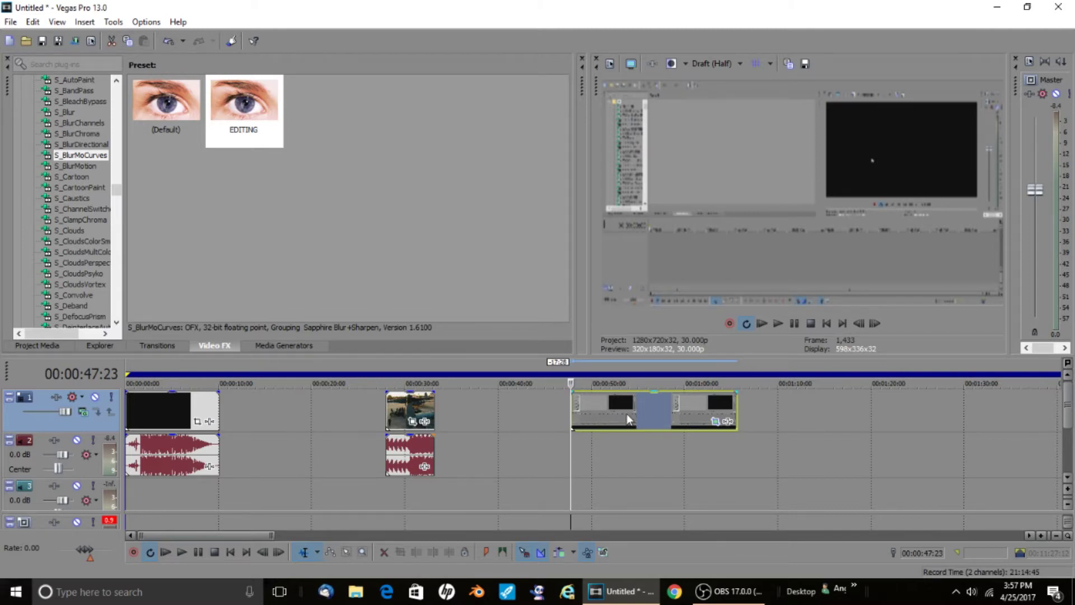
# - Split the screen-recording clip at 00:00:56:13
pyautogui.click(658, 412)
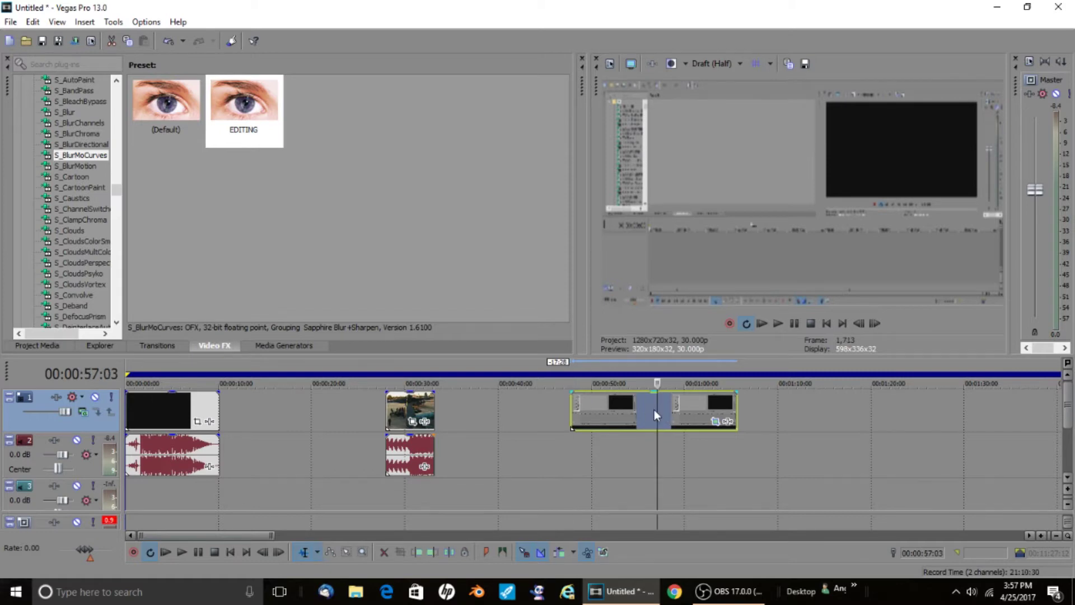
pyautogui.click(651, 409)
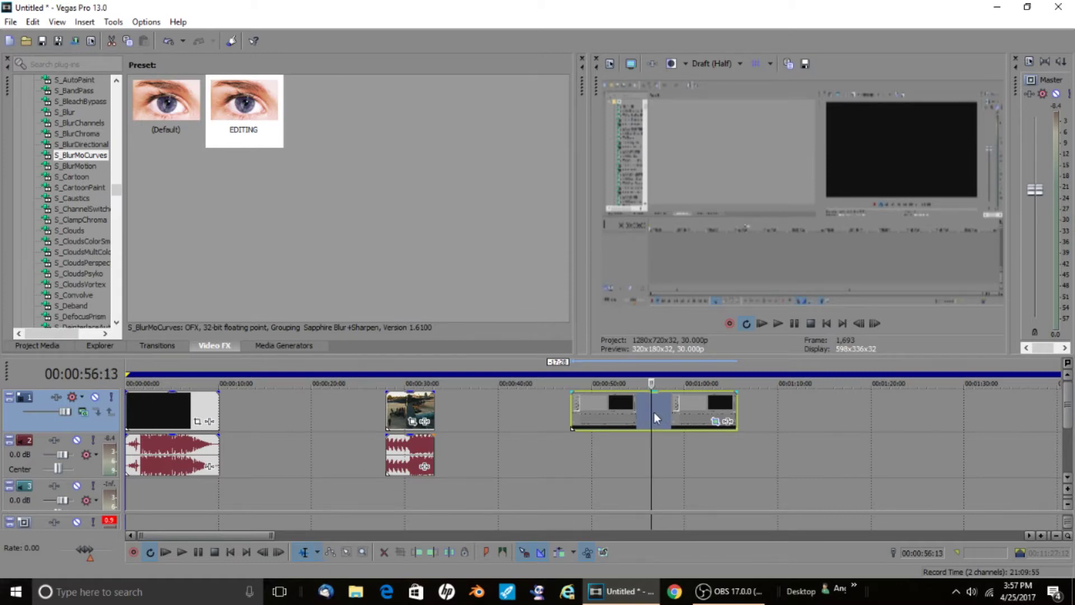
pyautogui.rightClick(653, 412)
pyautogui.click(680, 353)
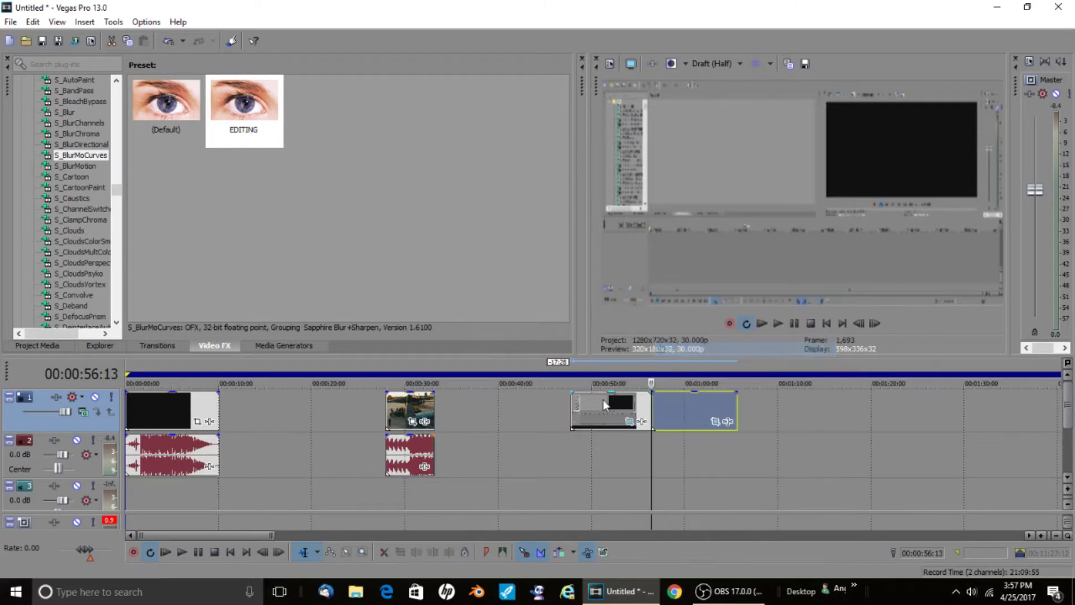
# - Split the first half of the screen recording at 00:00:51:10 and delete the portion before it
pyautogui.click(576, 414)
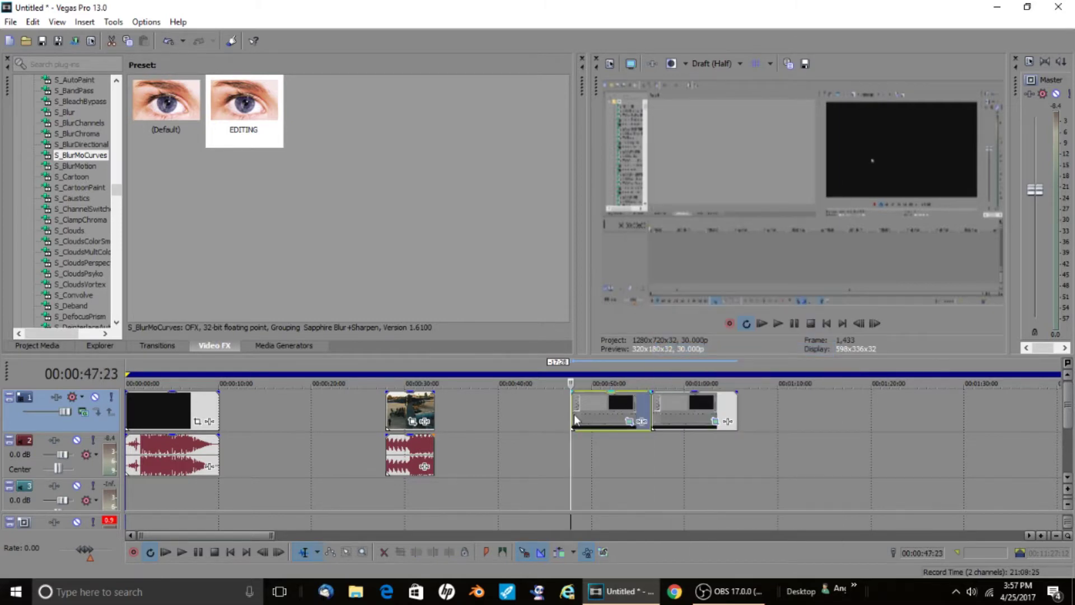
pyautogui.click(183, 551)
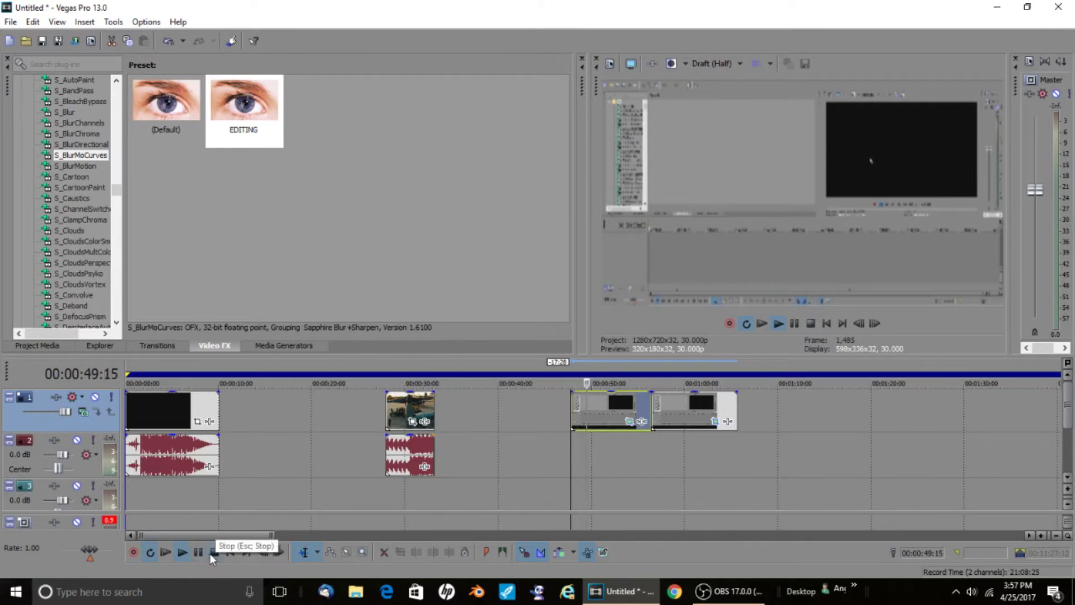
pyautogui.click(212, 552)
pyautogui.click(603, 411)
pyautogui.rightClick(603, 411)
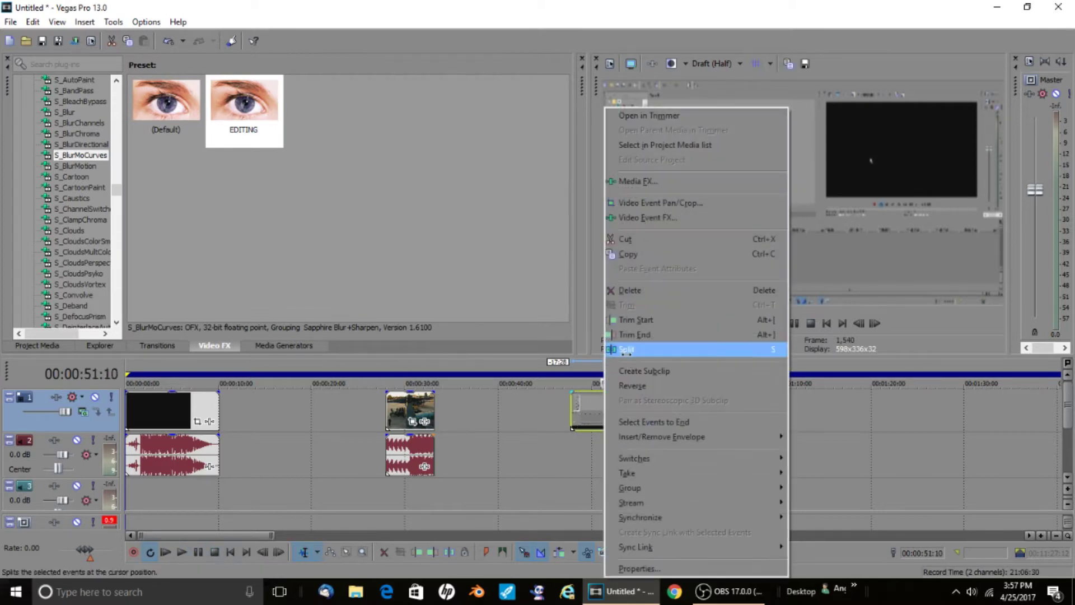
pyautogui.press('Escape')
pyautogui.rightClick(586, 401)
pyautogui.click(613, 290)
# - Split the second half of the screen recording at 00:01:00:27 and delete the portion after it
pyautogui.click(700, 408)
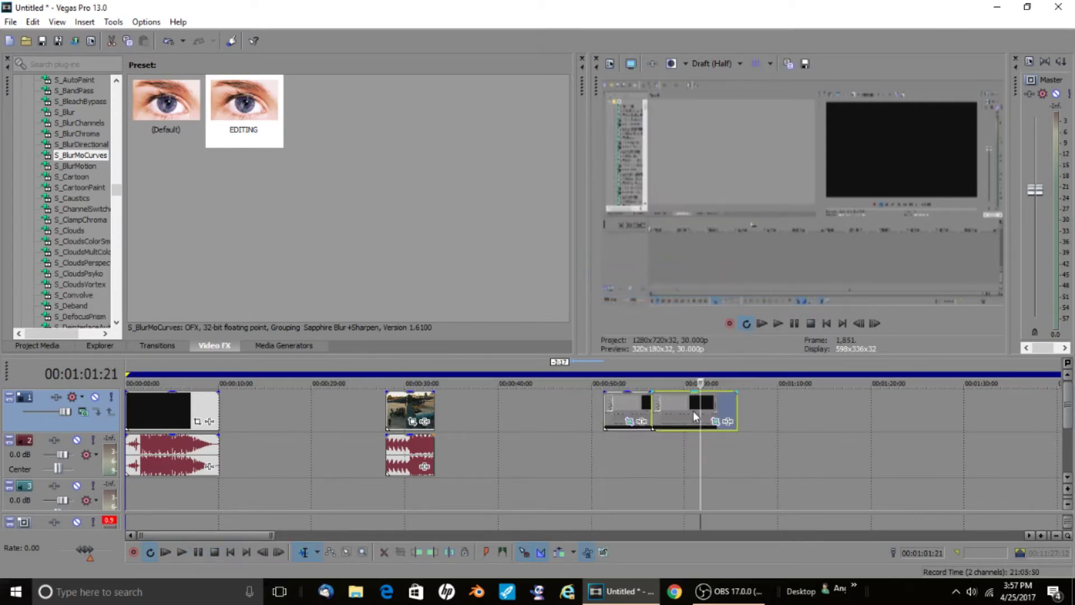
pyautogui.click(695, 411)
pyautogui.rightClick(695, 411)
pyautogui.click(714, 349)
pyautogui.rightClick(706, 401)
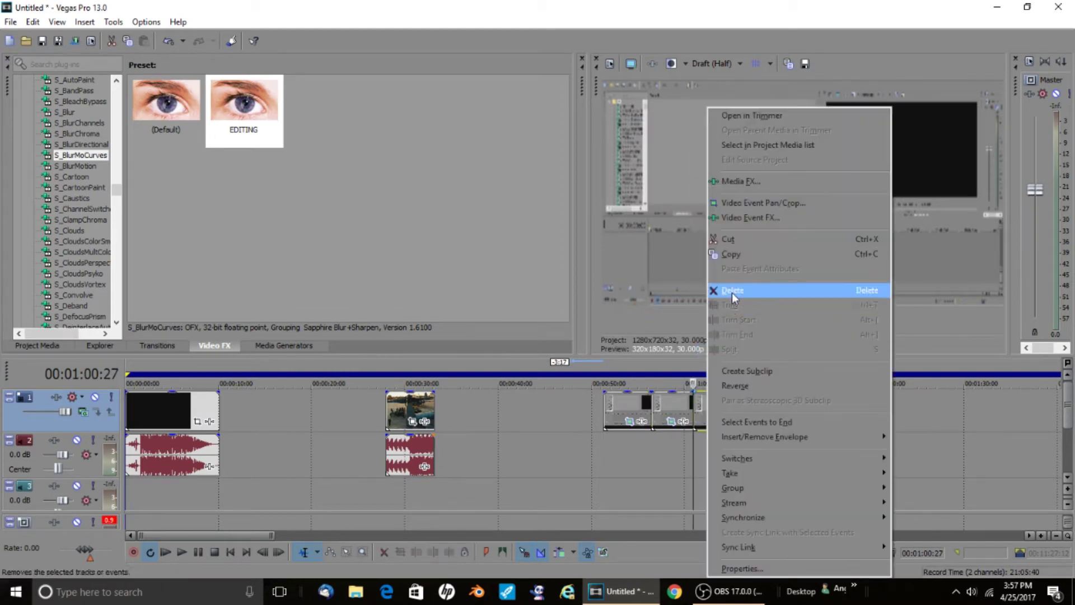
pyautogui.click(732, 290)
# - Apply the Cookie Cutter effect to the first screen-recording clip with the AE Split Slide BOTTOM preset
pyautogui.click(605, 411)
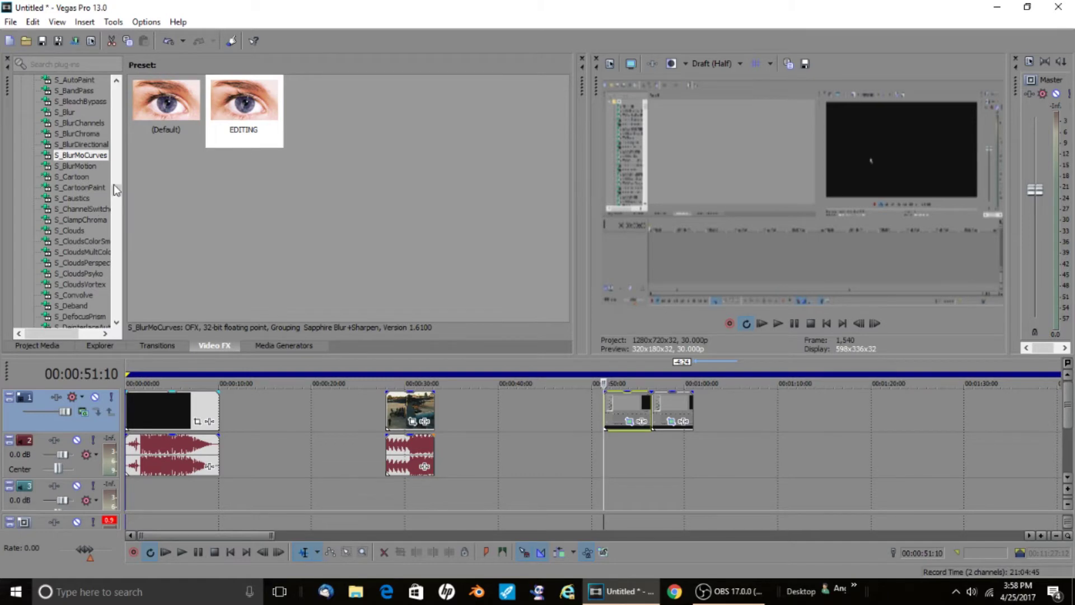
pyautogui.moveTo(115, 189); pyautogui.dragTo(130, 168)
pyautogui.click(82, 176)
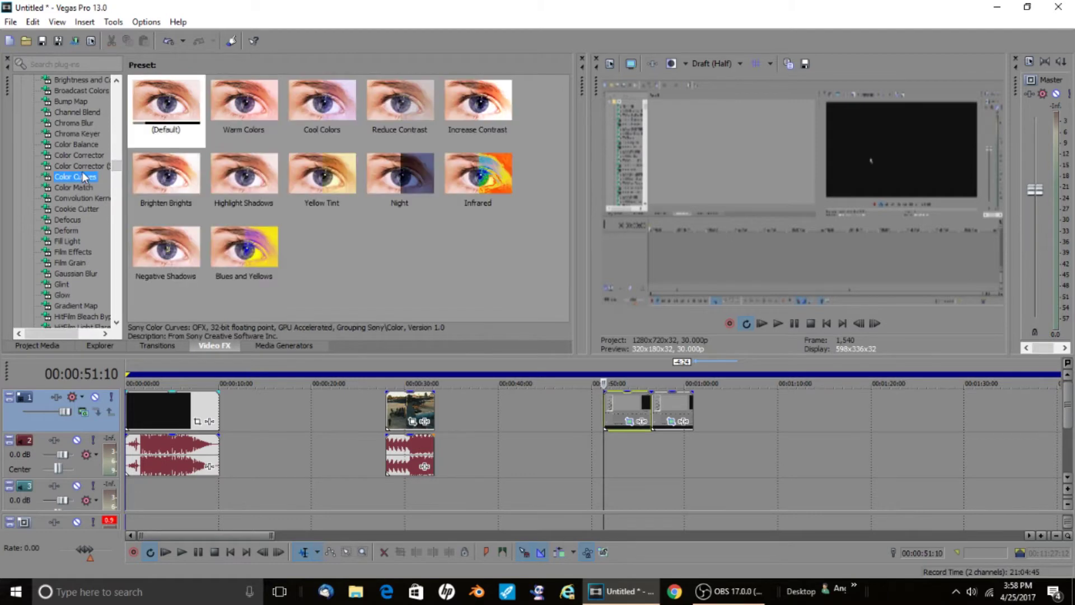
pyautogui.click(75, 209)
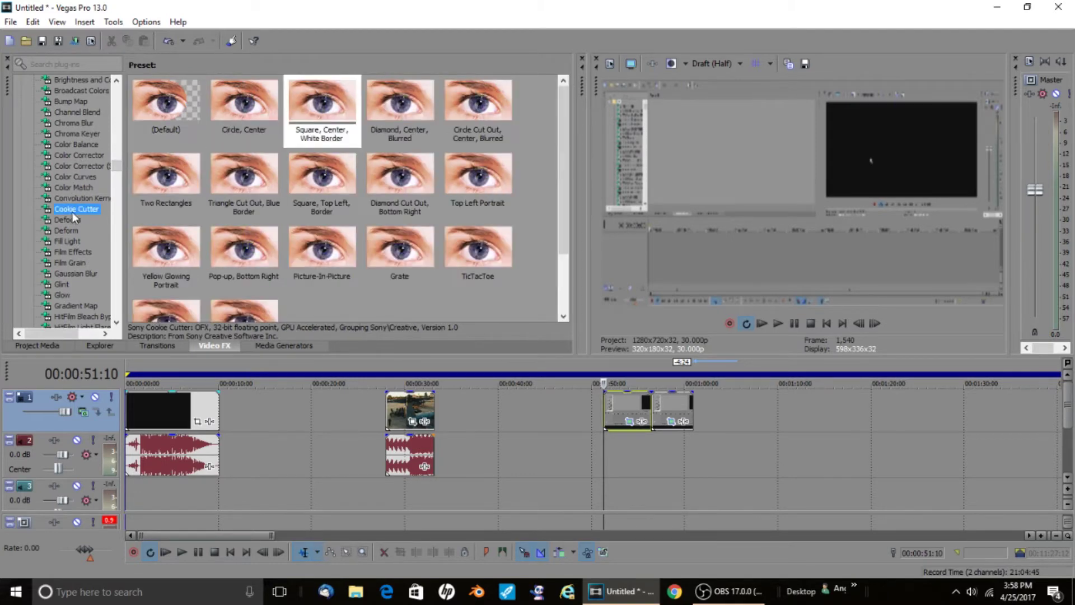
pyautogui.moveTo(322, 111); pyautogui.dragTo(623, 415)
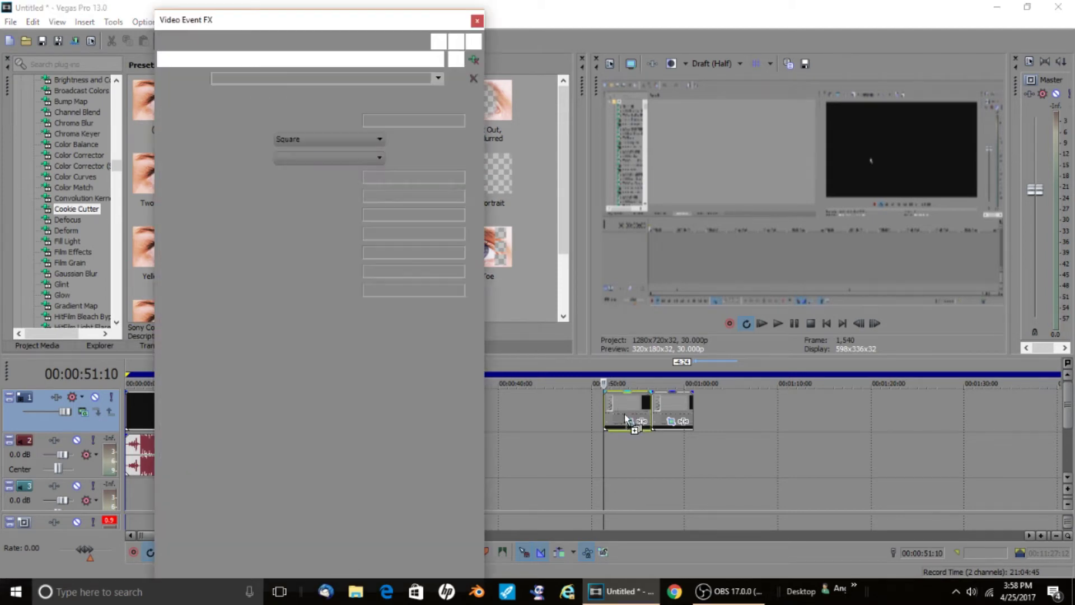
pyautogui.click(437, 77)
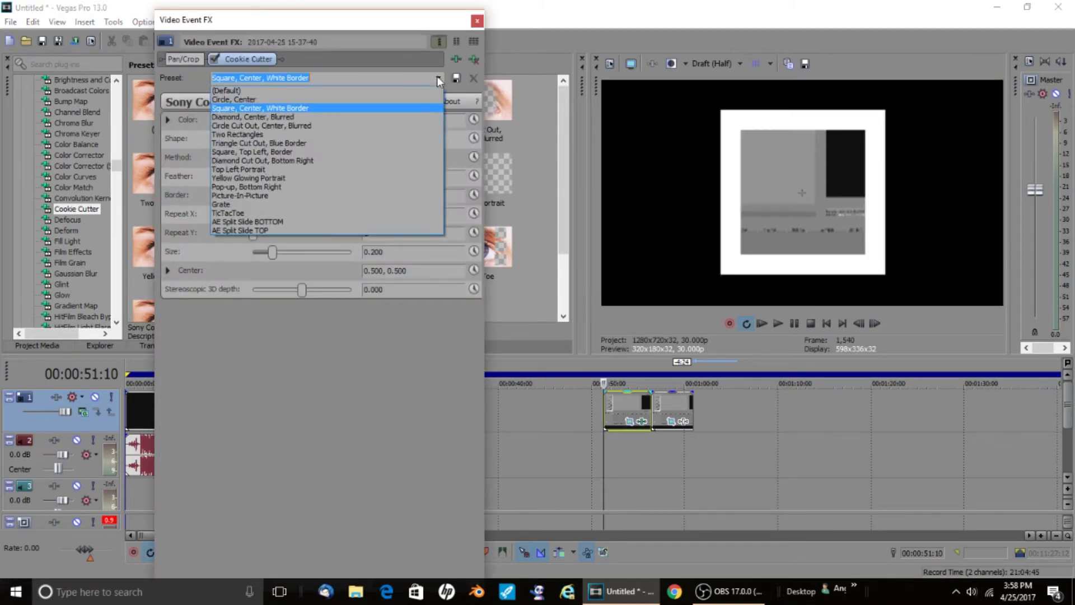
pyautogui.click(307, 223)
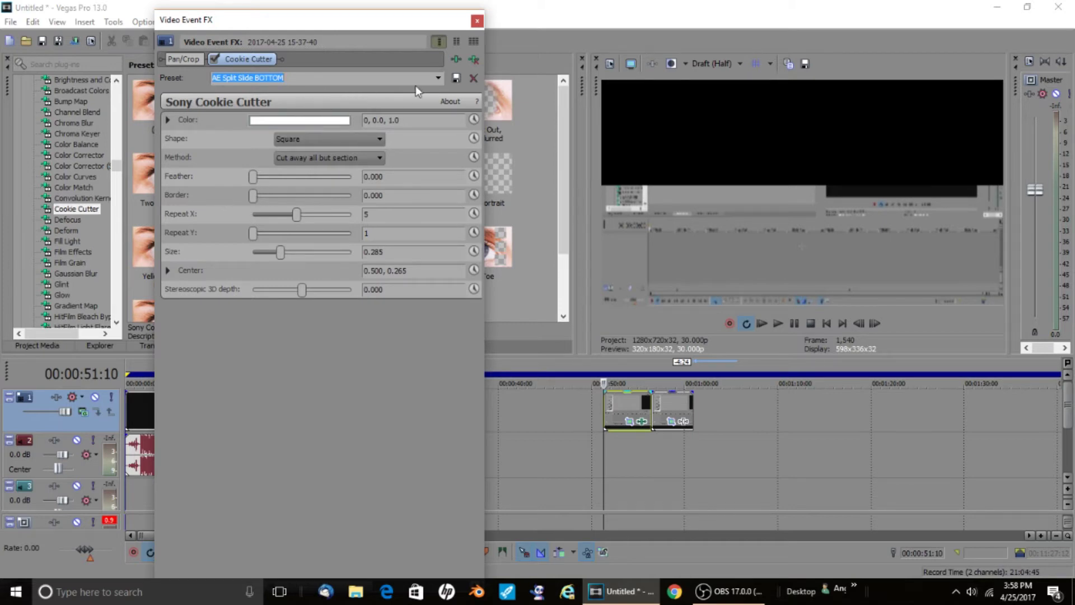
pyautogui.click(329, 79)
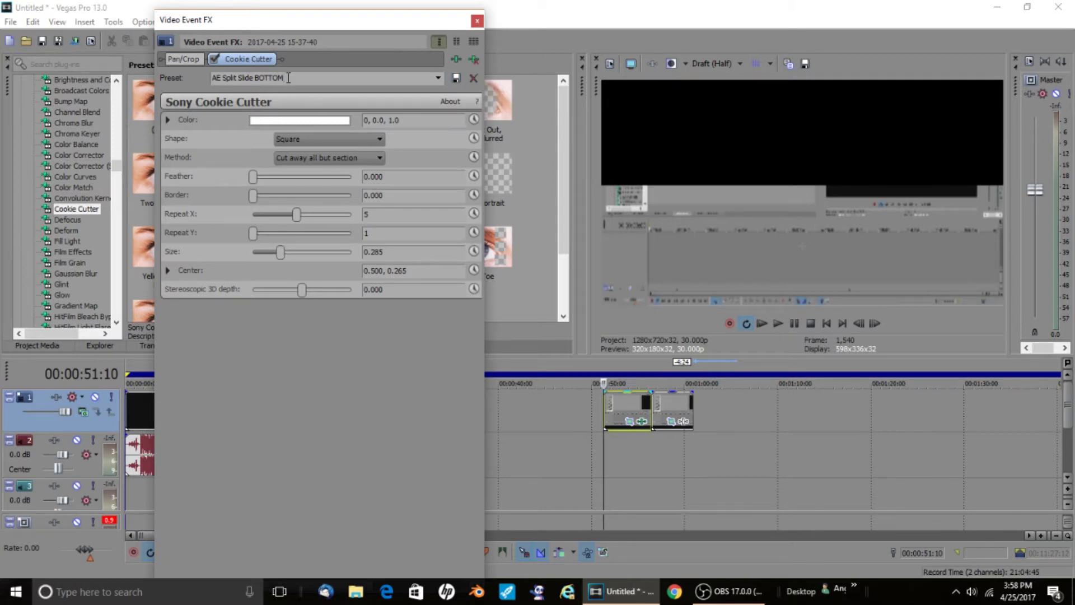
pyautogui.click(476, 20)
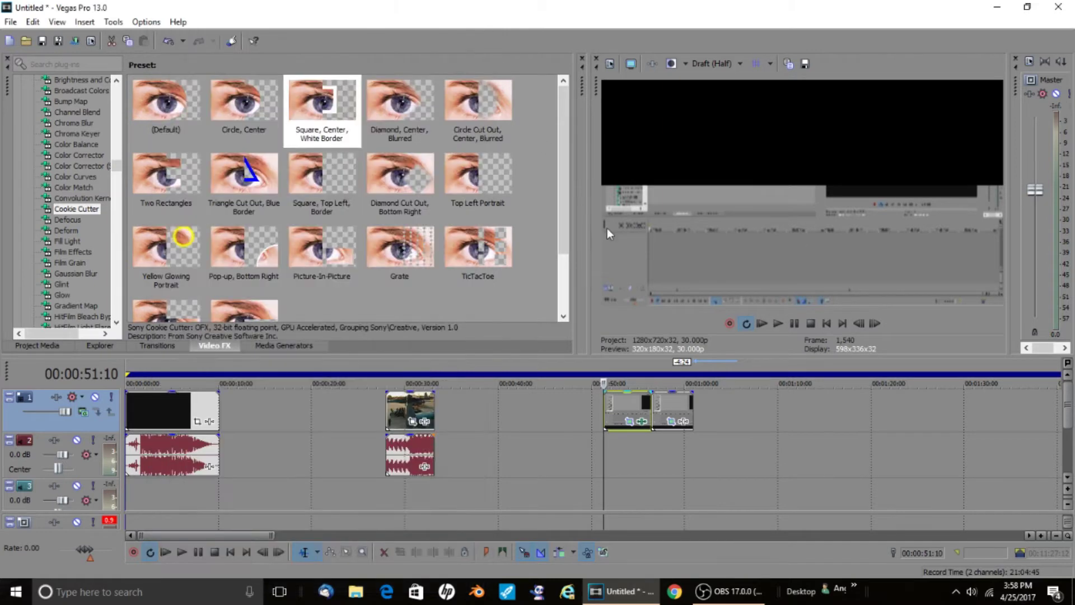
# - Copy the first screen-recording clip and replace the empty audio track with a new video track
pyautogui.click(610, 409)
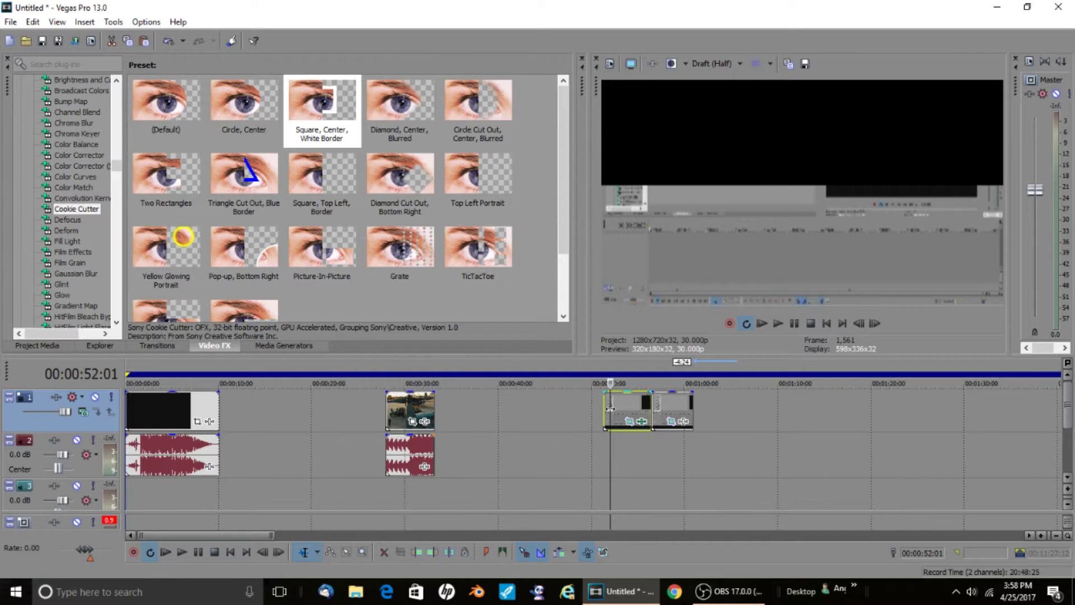
pyautogui.rightClick(687, 492)
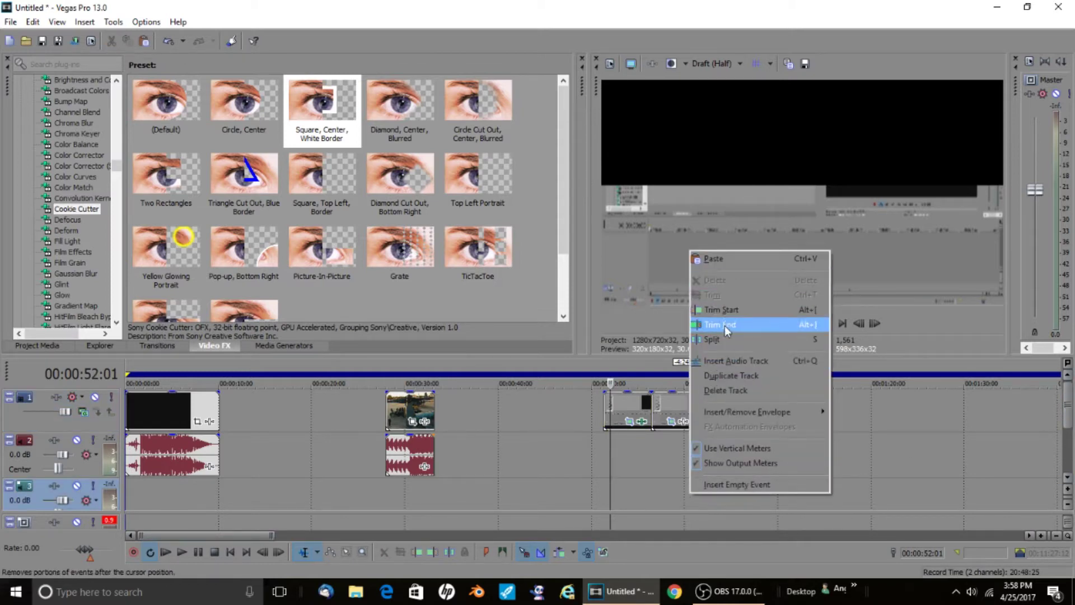
pyautogui.click(730, 391)
pyautogui.rightClick(634, 498)
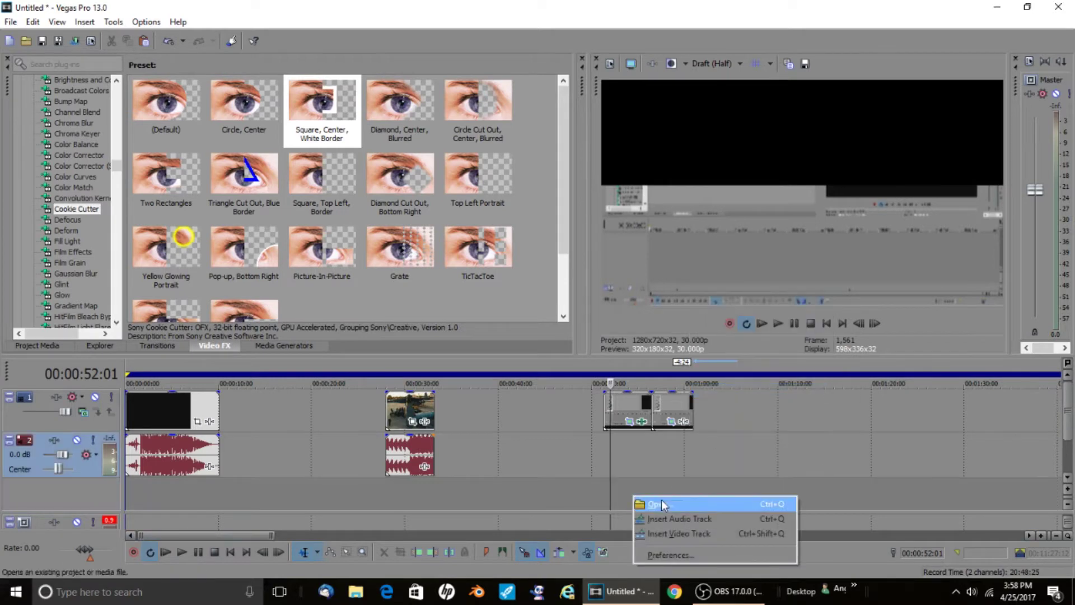
pyautogui.click(676, 534)
# - Paste the copied clip onto the new video track at 00:00:51:10, directly above the original
pyautogui.click(609, 412)
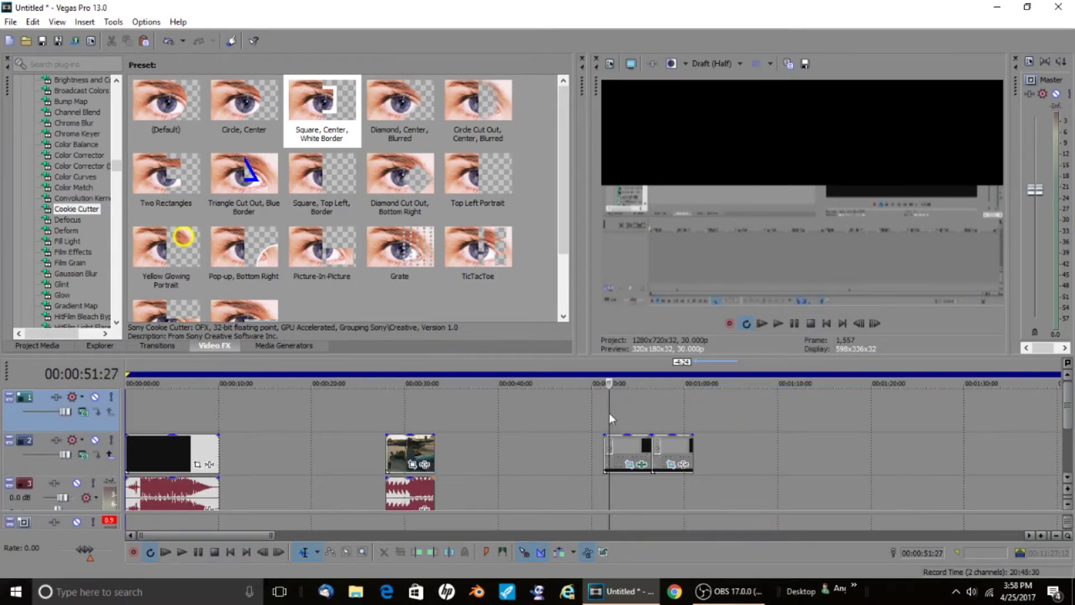
pyautogui.click(603, 412)
pyautogui.hotkey('ctrl', 'v')
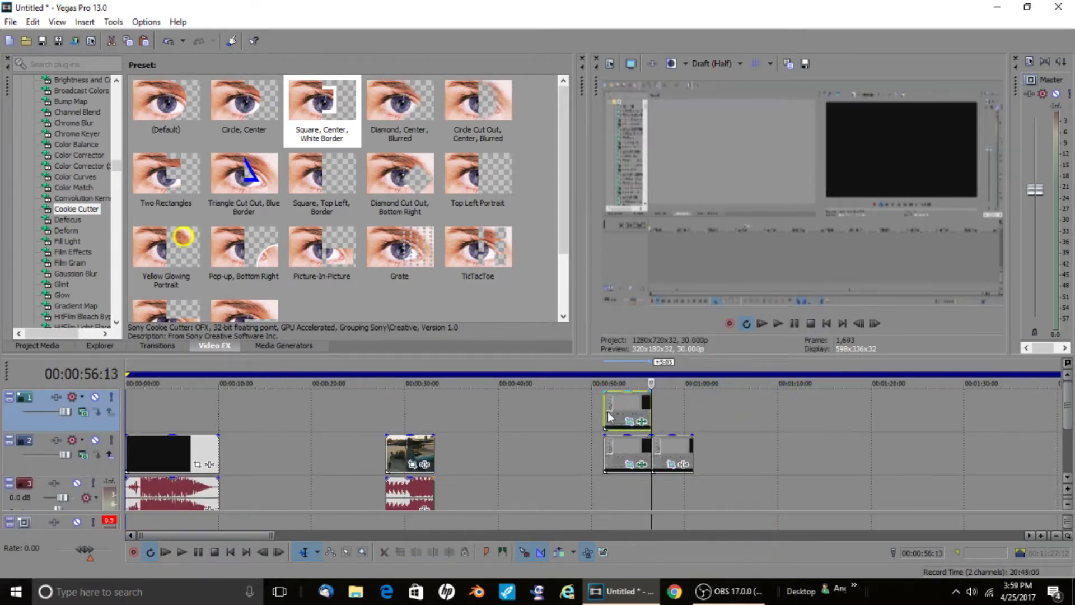
# - Remove the Cookie Cutter effect from the pasted clip on the upper video track
pyautogui.click(608, 416)
pyautogui.click(642, 421)
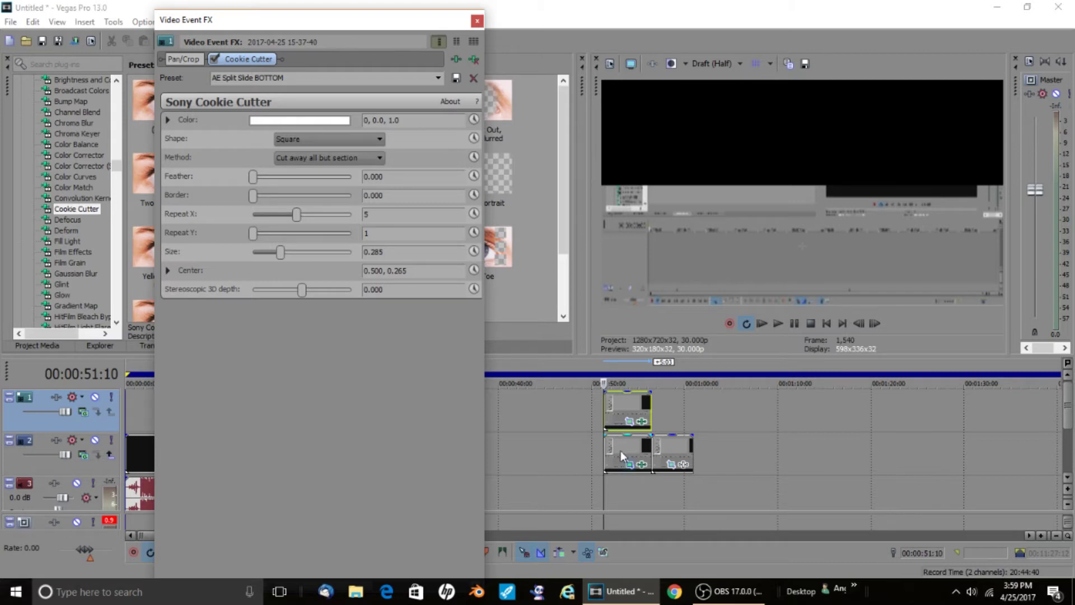
pyautogui.click(473, 59)
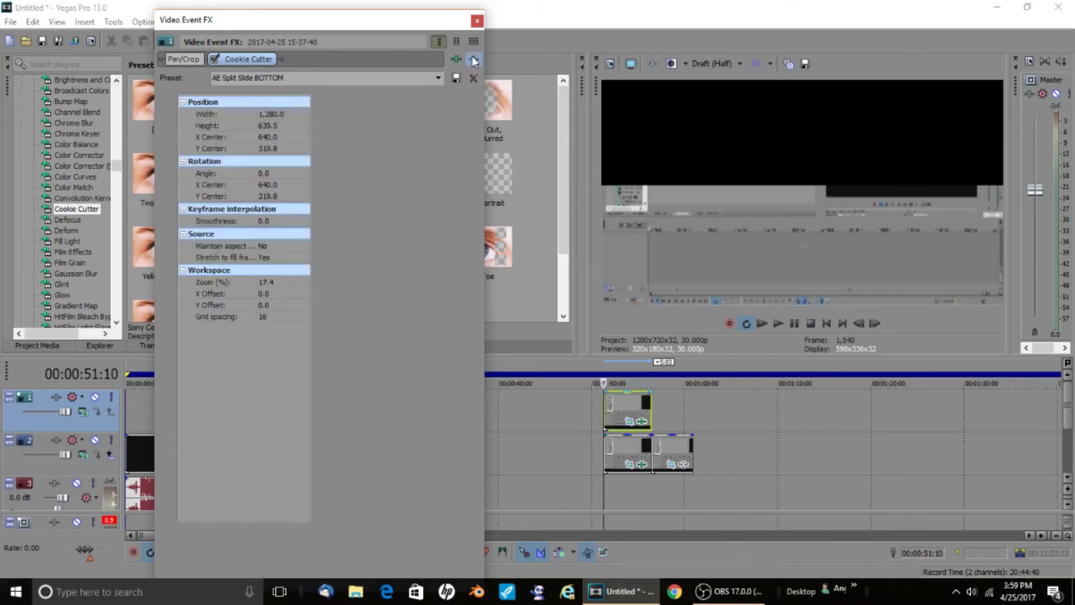
pyautogui.click(476, 21)
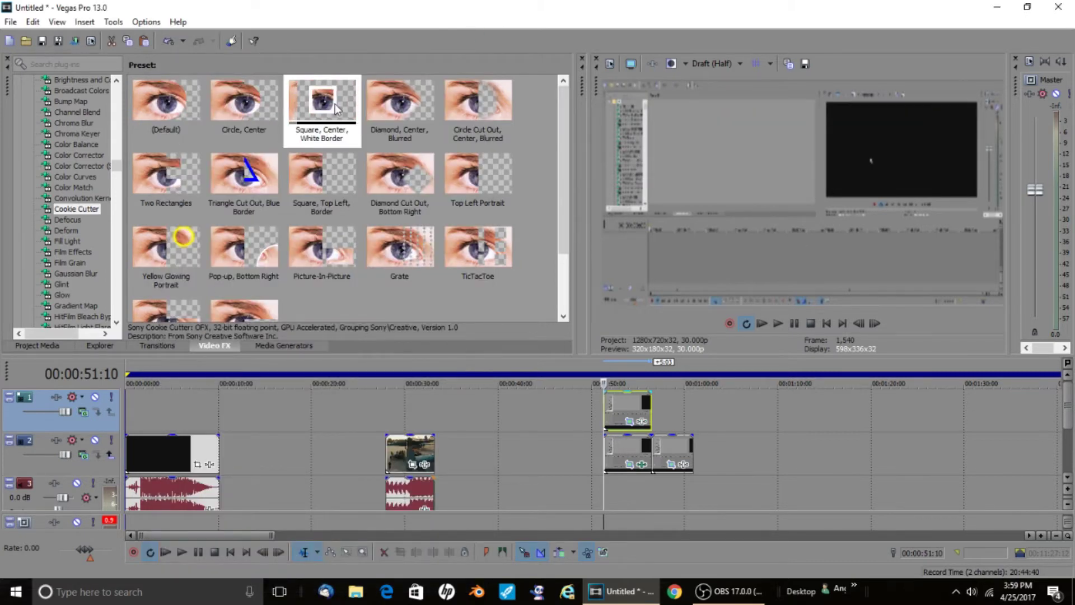
# - Apply a fresh Cookie Cutter effect to the upper clip with the AE Split Slide TOP preset
pyautogui.moveTo(335, 103); pyautogui.dragTo(619, 406)
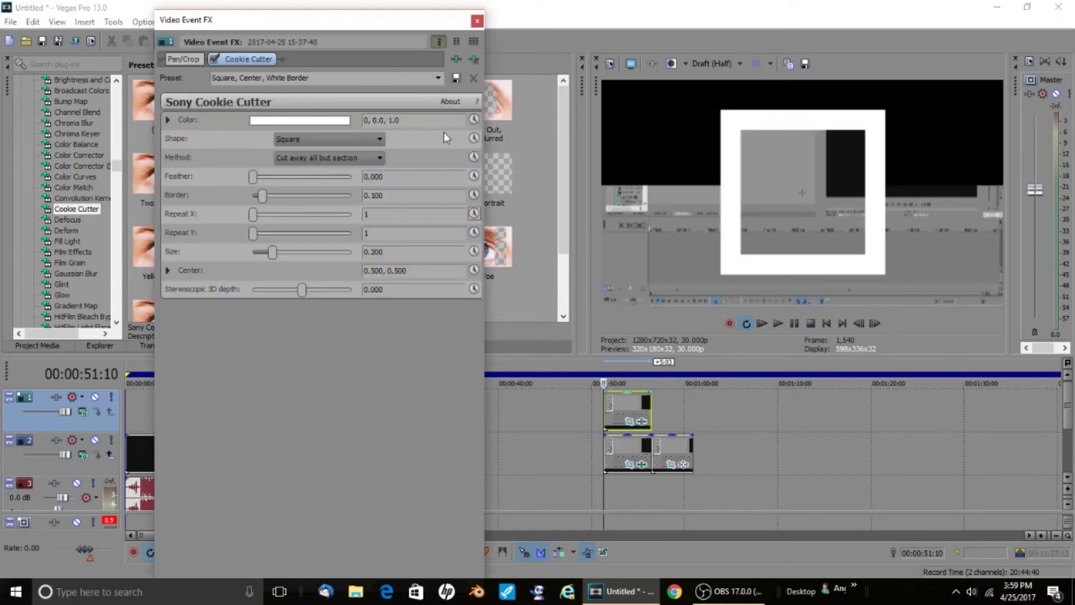
pyautogui.click(438, 78)
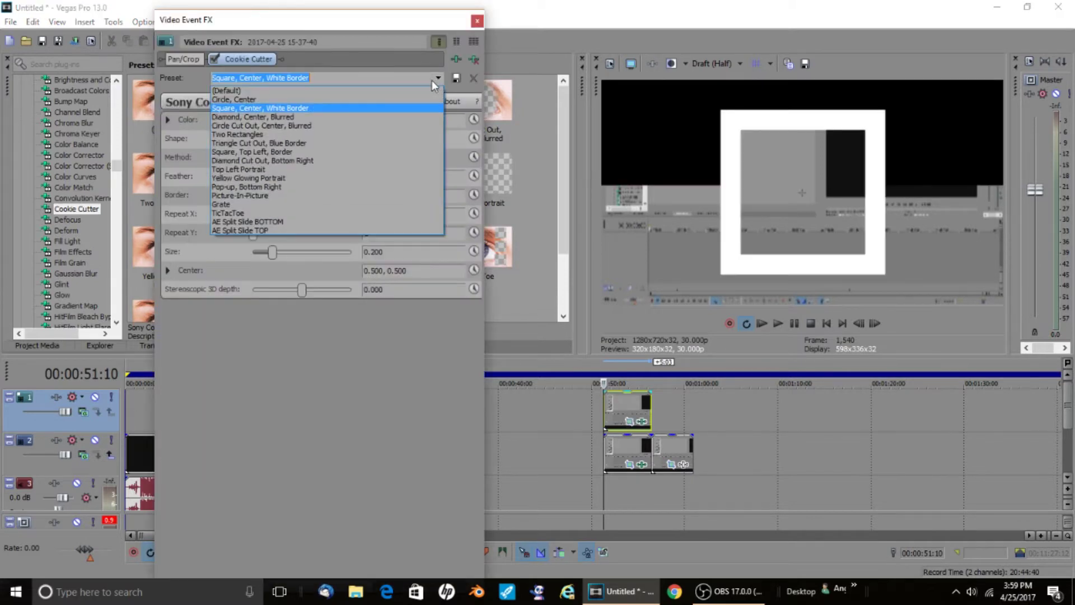
pyautogui.click(294, 231)
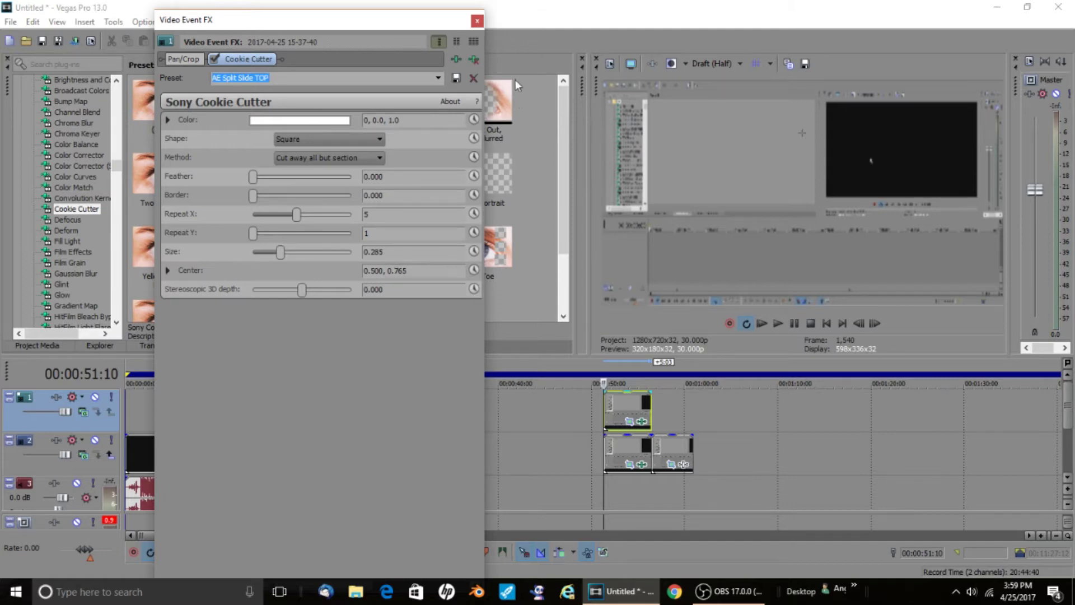
pyautogui.click(477, 20)
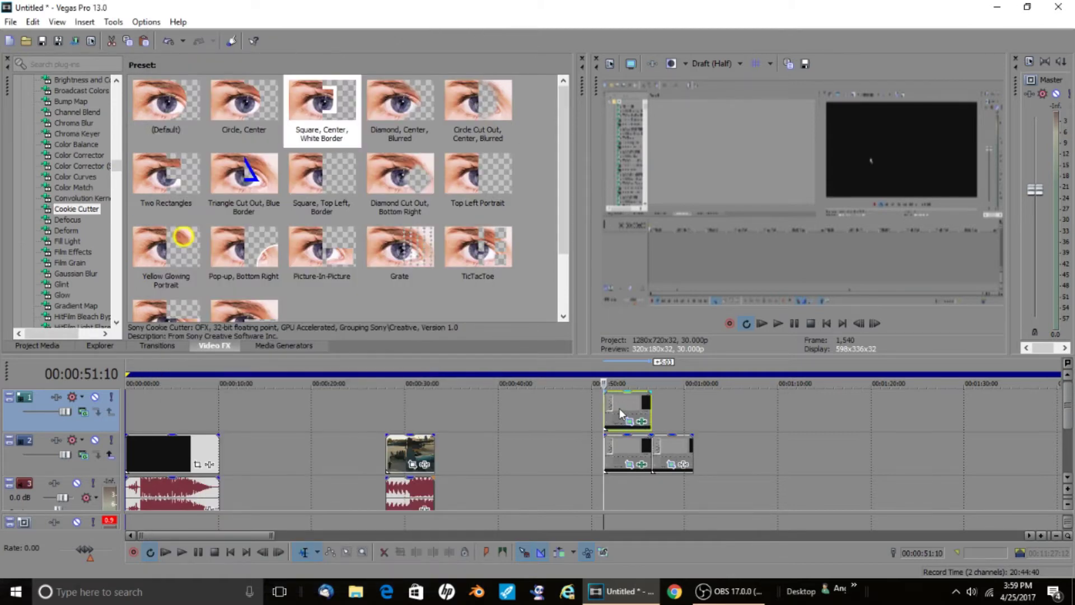
# - Delete the second screen-recording clip on the lower video track and the intro clip's audio event
pyautogui.rightClick(665, 433)
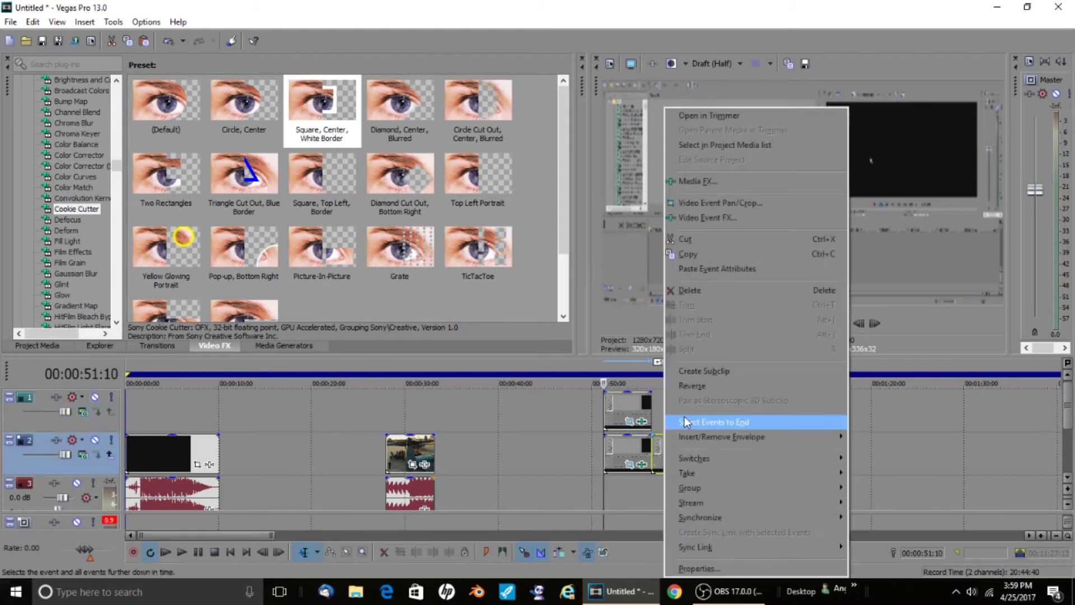
pyautogui.click(691, 287)
pyautogui.click(165, 454)
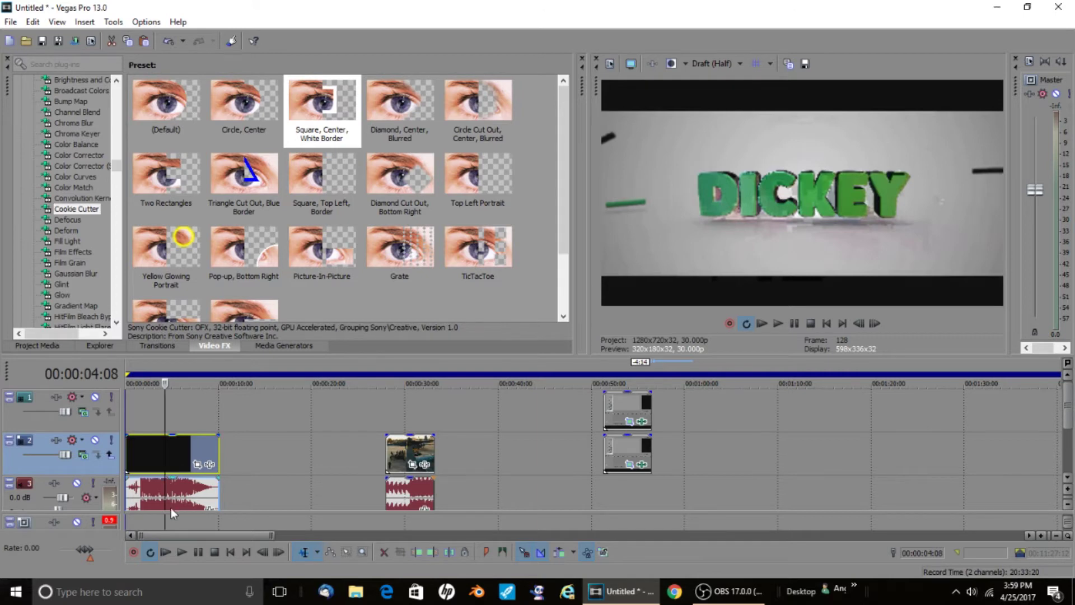
pyautogui.rightClick(154, 504)
pyautogui.press('Escape')
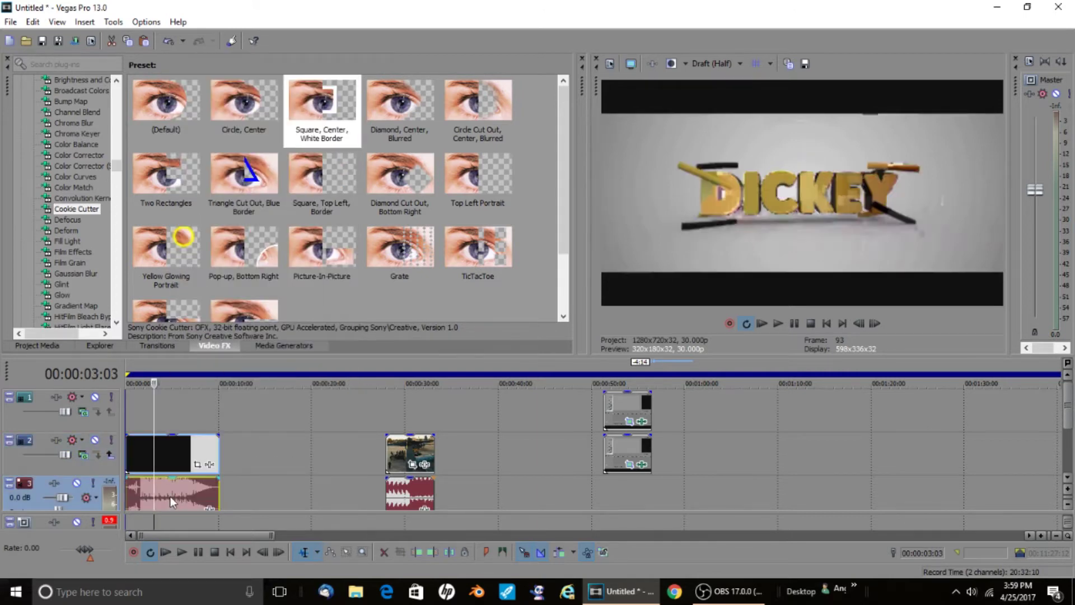
pyautogui.rightClick(173, 496)
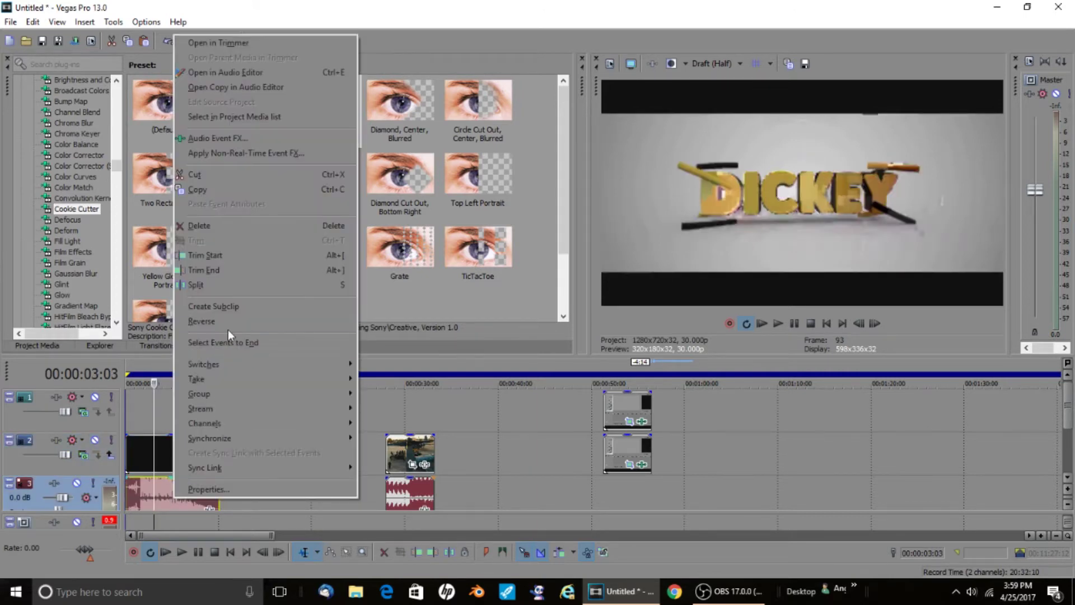
pyautogui.click(224, 226)
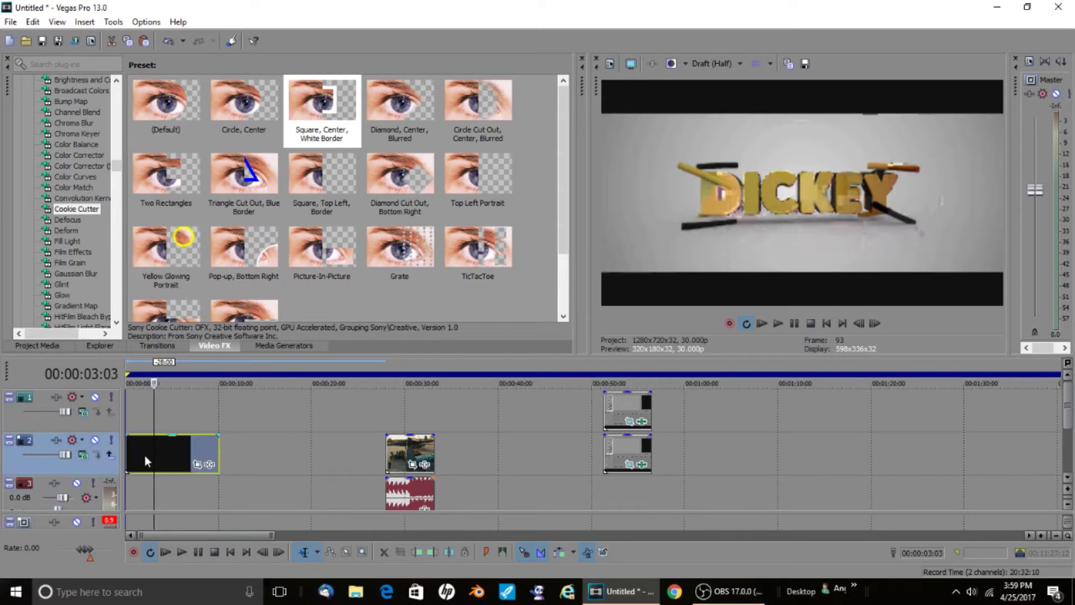
# - Move the intro video clip so it starts at 00:00:56:13, right after the lower screen-recording clip
pyautogui.moveTo(144, 455); pyautogui.dragTo(669, 467)
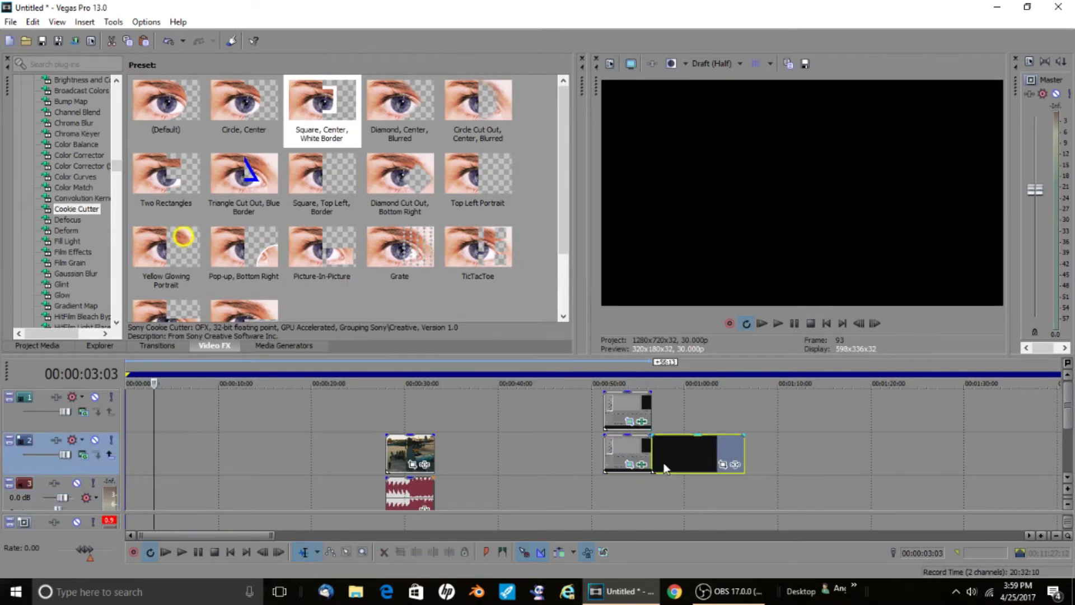
pyautogui.click(620, 409)
pyautogui.click(666, 458)
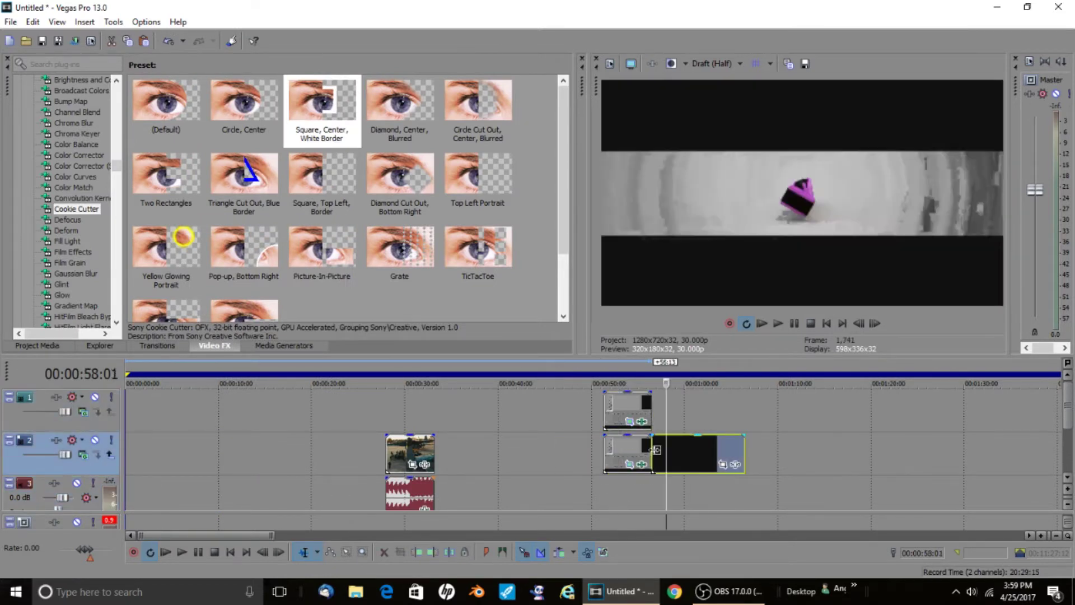
# - Split the intro clip on the lower video track at 00:01:03:02 and delete the part before the split
pyautogui.moveTo(664, 458); pyautogui.dragTo(683, 451)
pyautogui.press('space')
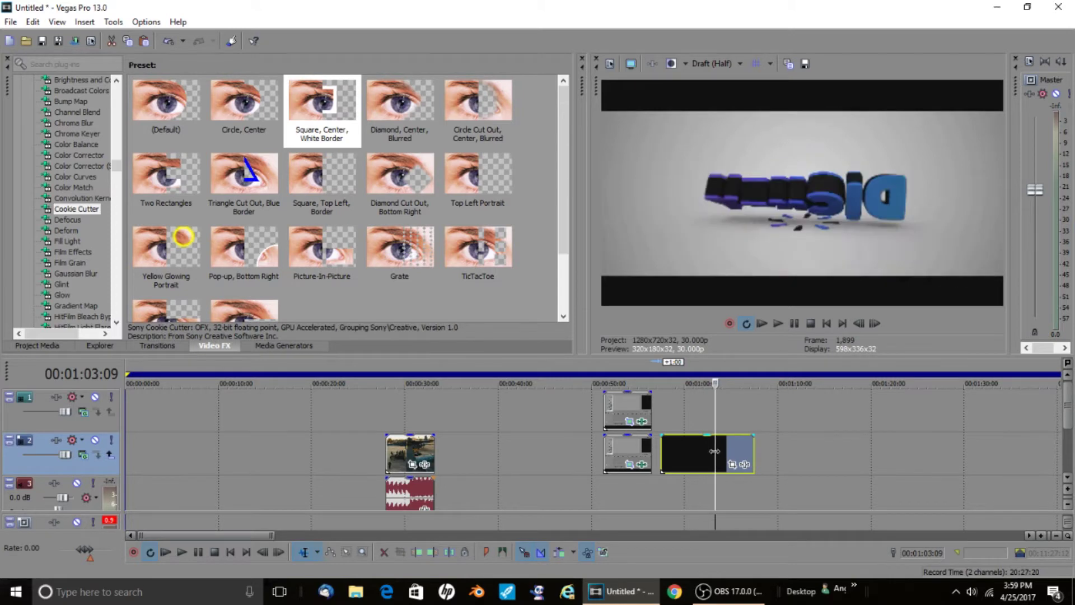
pyautogui.rightClick(713, 451)
pyautogui.click(751, 355)
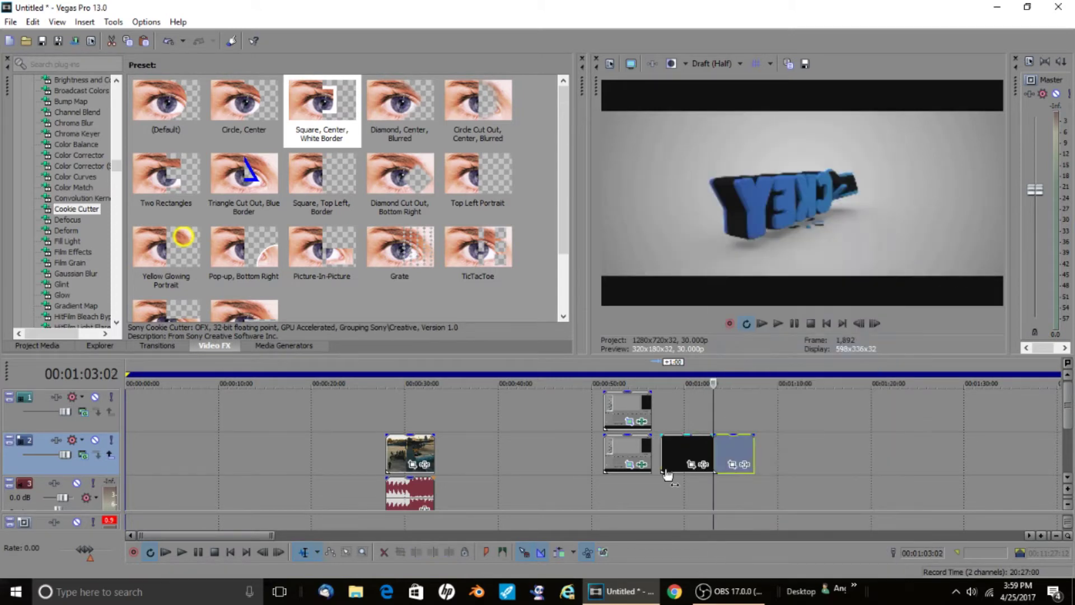
pyautogui.rightClick(673, 451)
pyautogui.click(710, 290)
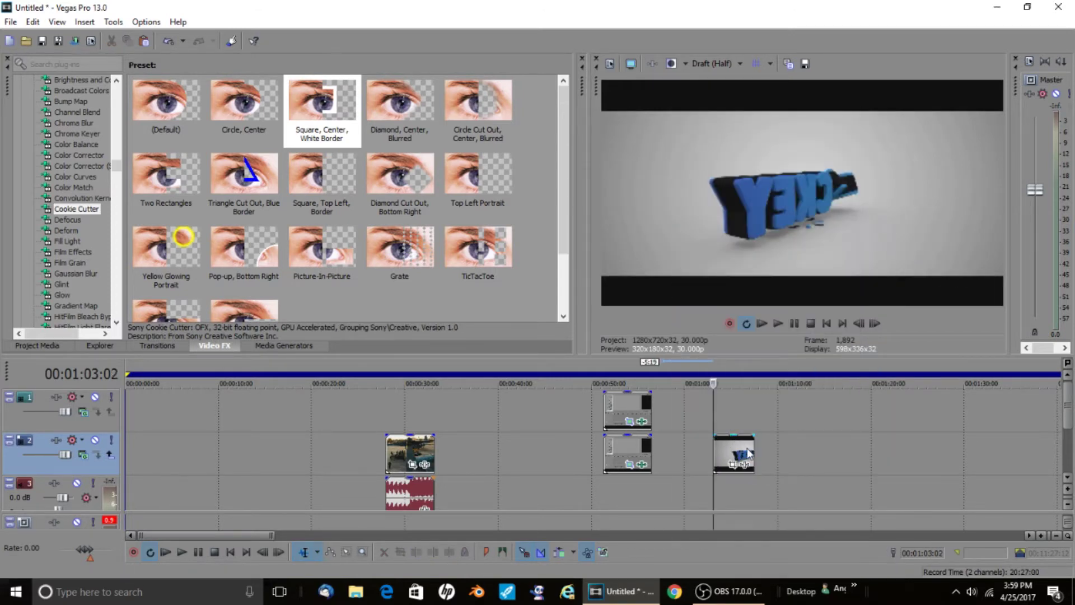
# - Cut off the intro clip's end at 00:01:05:09 and move the remaining piece directly after the lower screen-recording clip
pyautogui.click(741, 452)
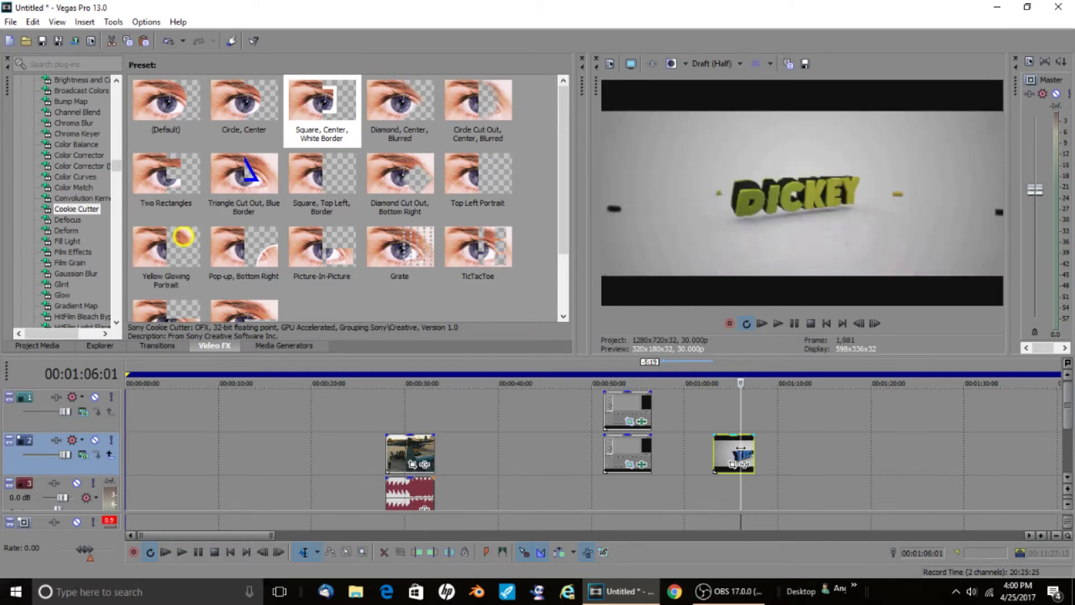
pyautogui.rightClick(741, 452)
pyautogui.click(733, 452)
pyautogui.rightClick(734, 453)
pyautogui.click(791, 371)
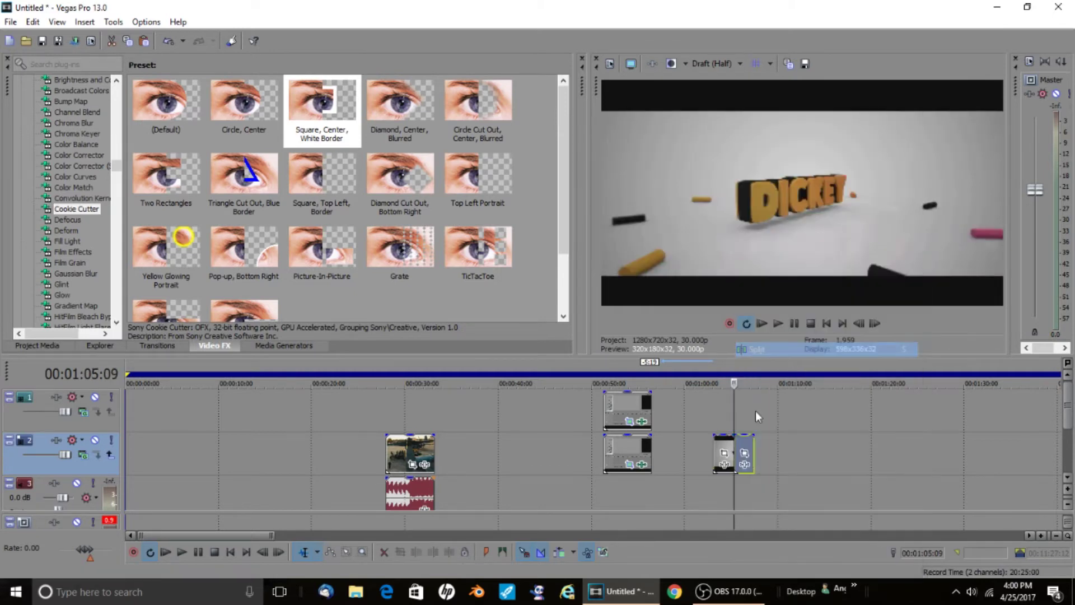
pyautogui.rightClick(744, 453)
pyautogui.click(777, 300)
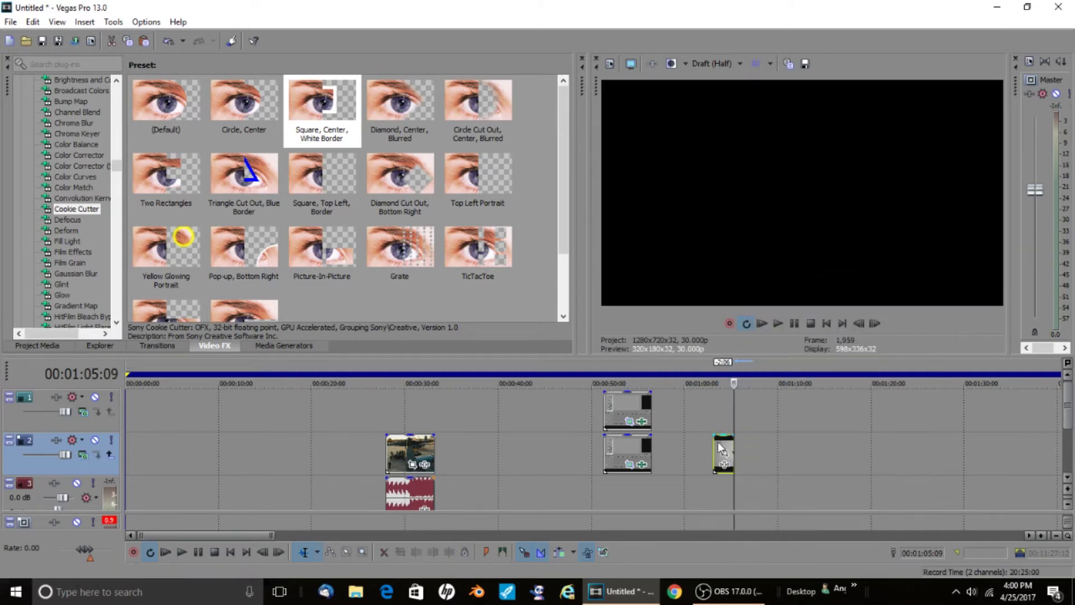
pyautogui.moveTo(719, 447); pyautogui.dragTo(662, 449)
# - Freeze the intro clip with a velocity envelope set to 0% and extend its end to about 00:01:02:28
pyautogui.rightClick(661, 451)
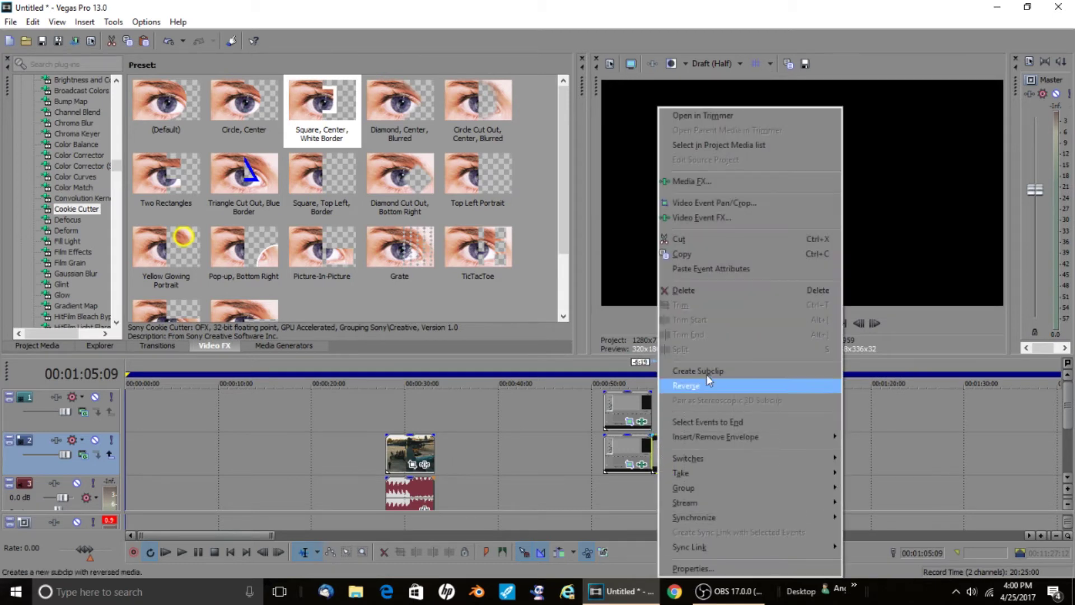
pyautogui.moveTo(728, 436)
pyautogui.click(861, 445)
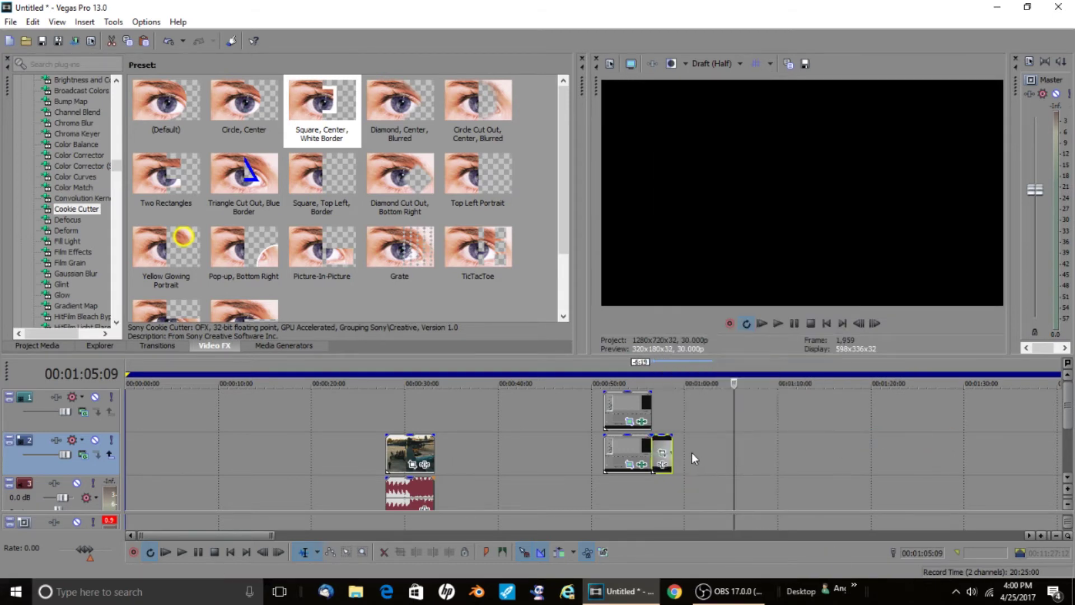
pyautogui.rightClick(661, 464)
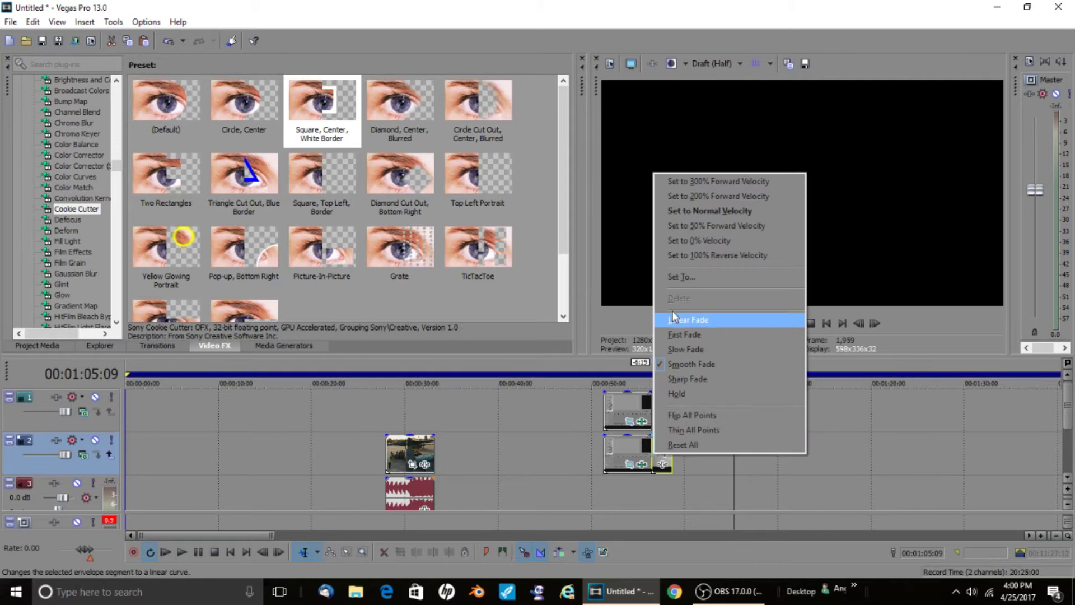
pyautogui.click(680, 240)
pyautogui.moveTo(682, 446); pyautogui.dragTo(711, 448)
pyautogui.click(657, 459)
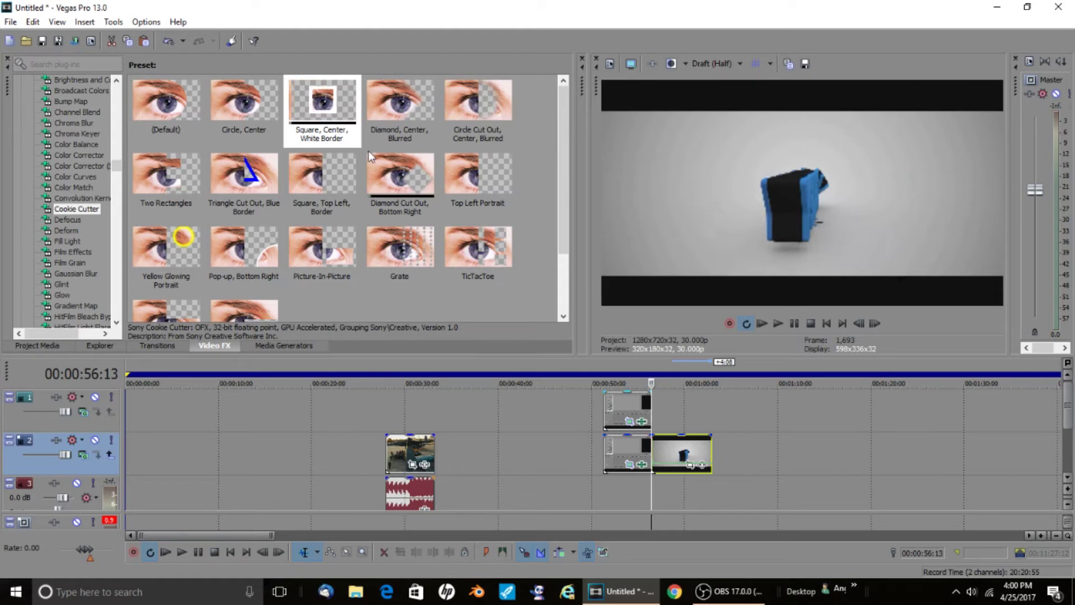
# - Apply a Cookie Cutter effect with the AE Split Slide BOTTOM preset to the intro clip on the lower video track
pyautogui.moveTo(322, 106); pyautogui.dragTo(688, 455)
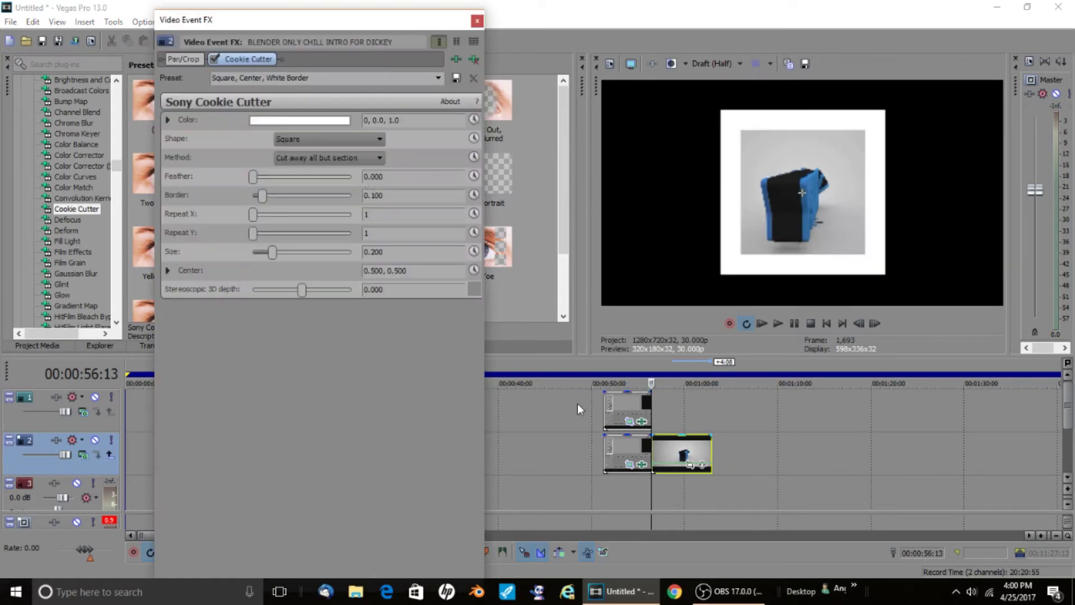
pyautogui.click(438, 79)
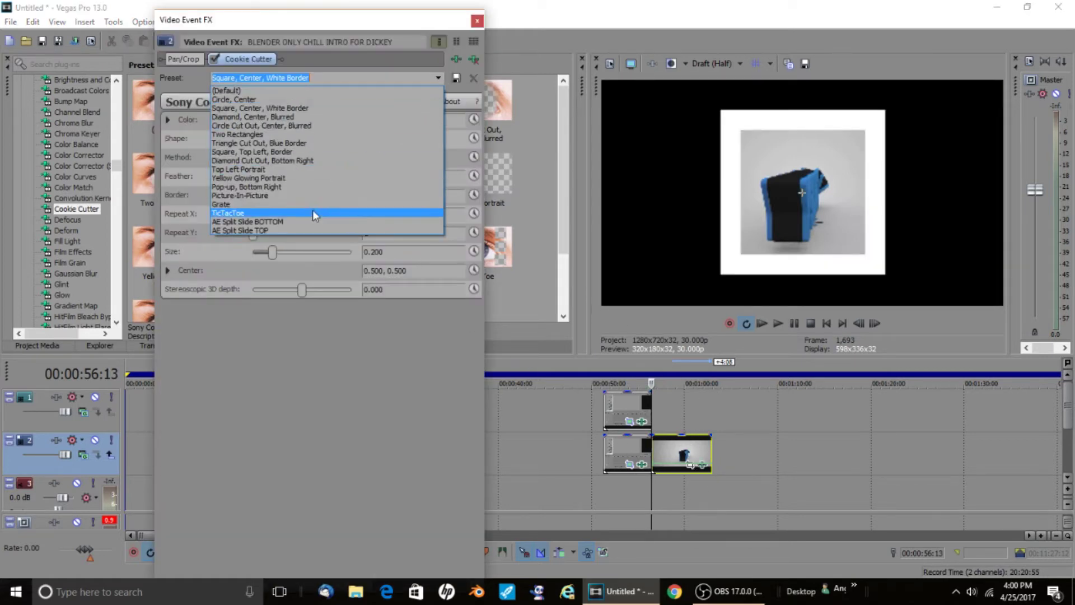
pyautogui.click(305, 220)
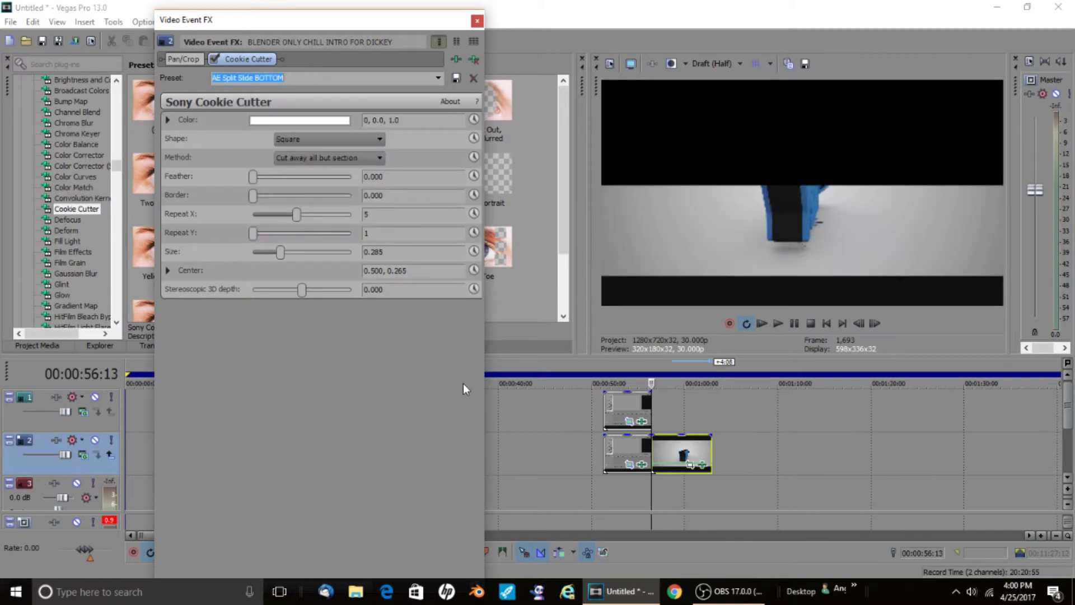
pyautogui.click(477, 21)
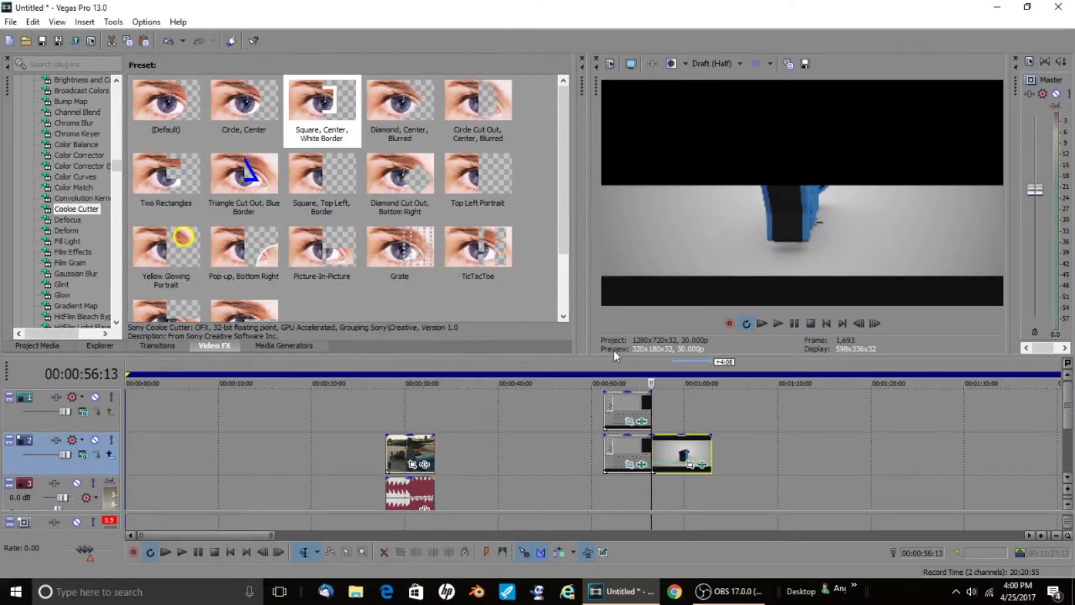
# - Set the lower intro clip's properties to disable resample and turn off maintaining the aspect ratio
pyautogui.rightClick(674, 458)
pyautogui.click(708, 568)
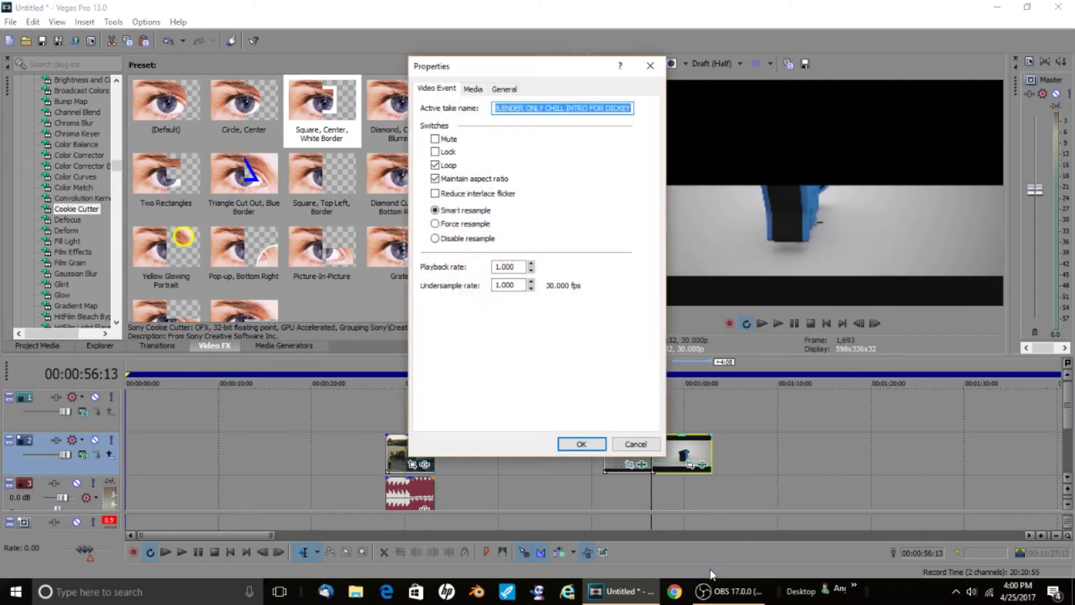
pyautogui.click(435, 239)
pyautogui.click(435, 179)
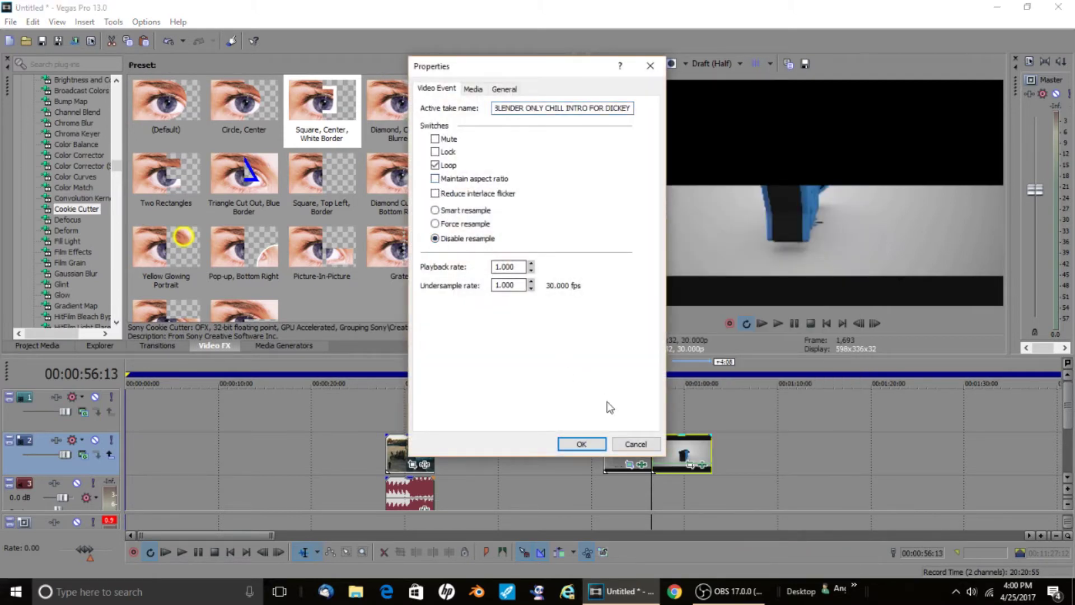
pyautogui.click(584, 448)
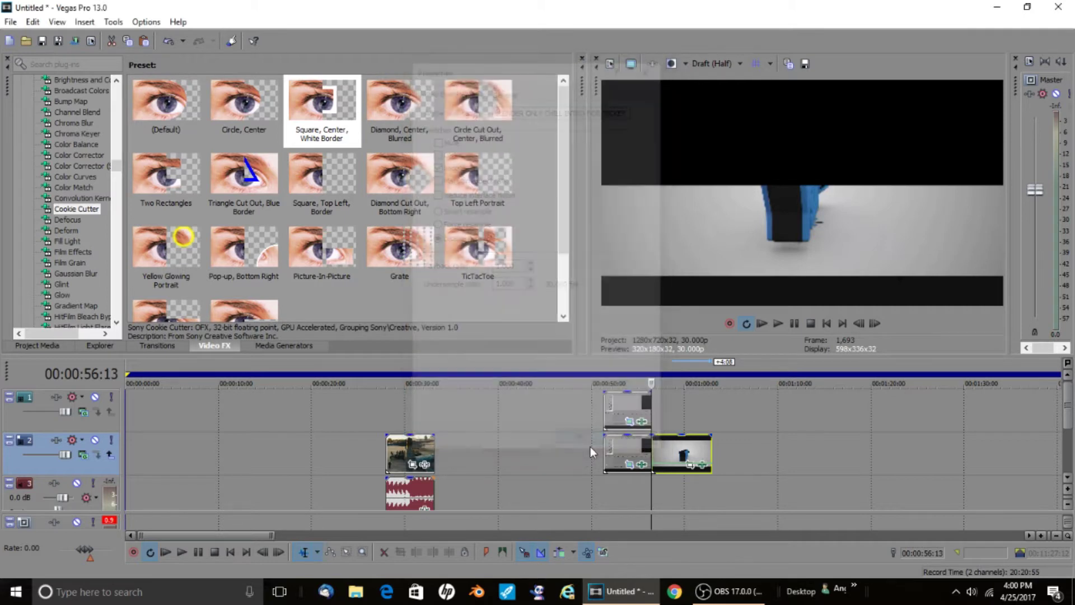
# - Crop the black bars off the lower intro clip in Pan/Crop, with a height of about 507 and Y center about 363
pyautogui.click(690, 465)
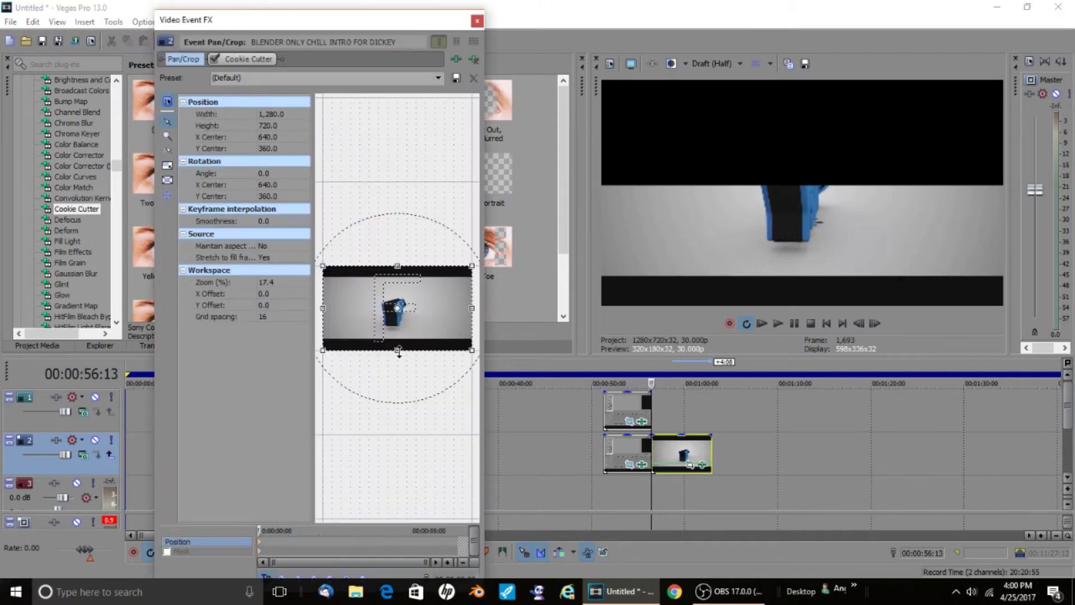
pyautogui.moveTo(399, 352); pyautogui.dragTo(400, 339)
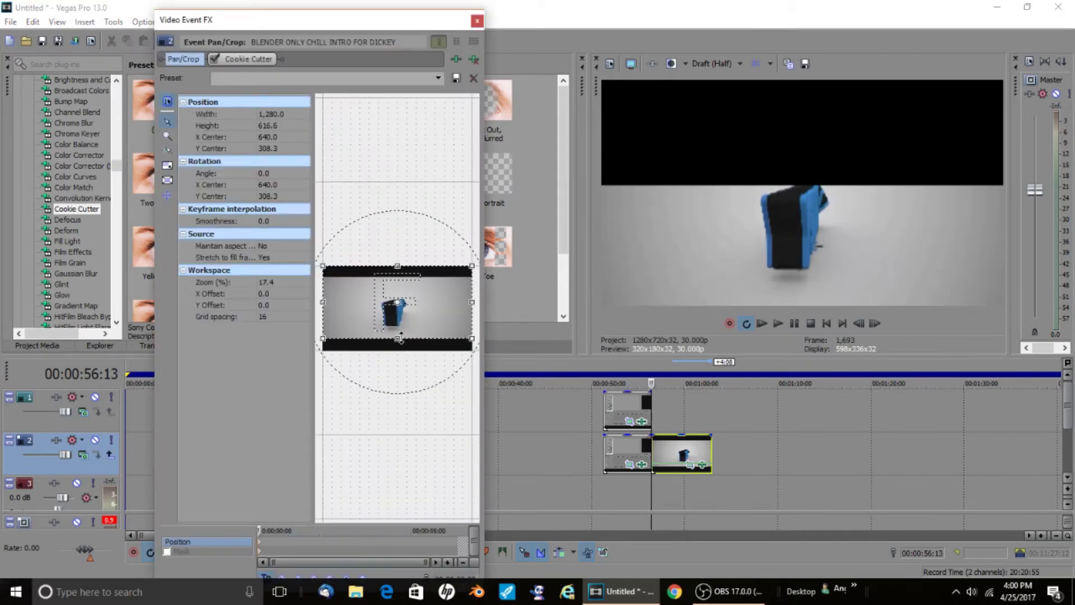
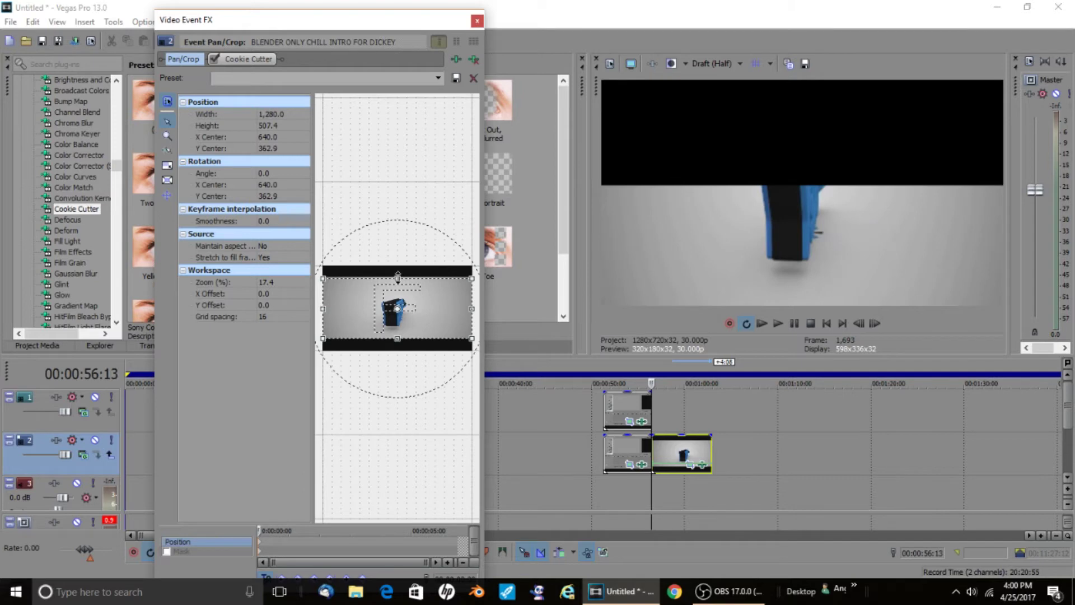
pyautogui.click(477, 21)
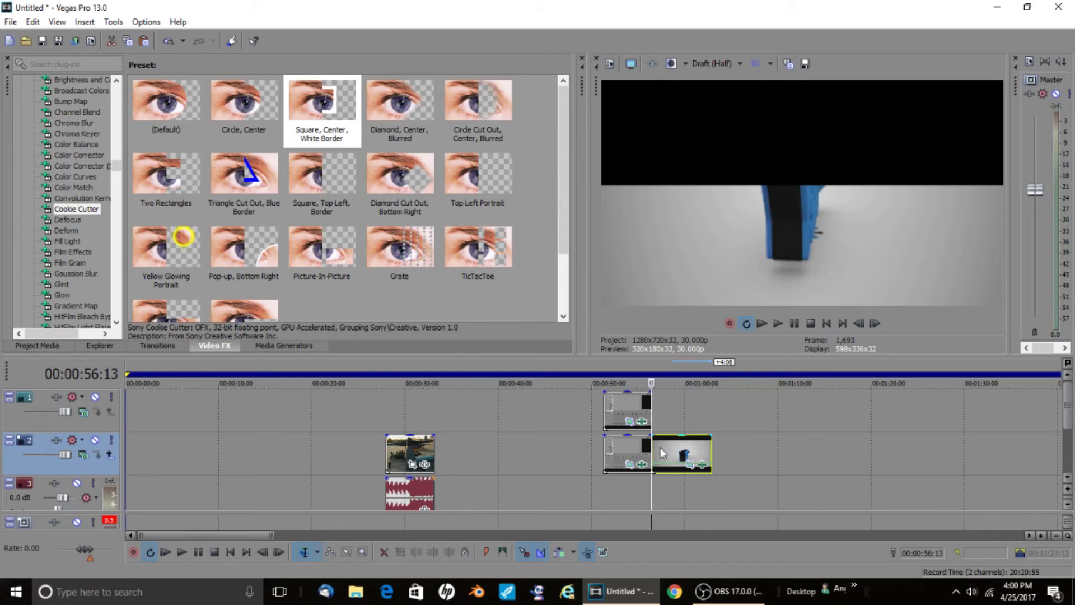
# - Paste a copy of the intro clip onto the upper video track at 00:00:56:13
pyautogui.click(654, 416)
pyautogui.hotkey('ctrl', 'v')
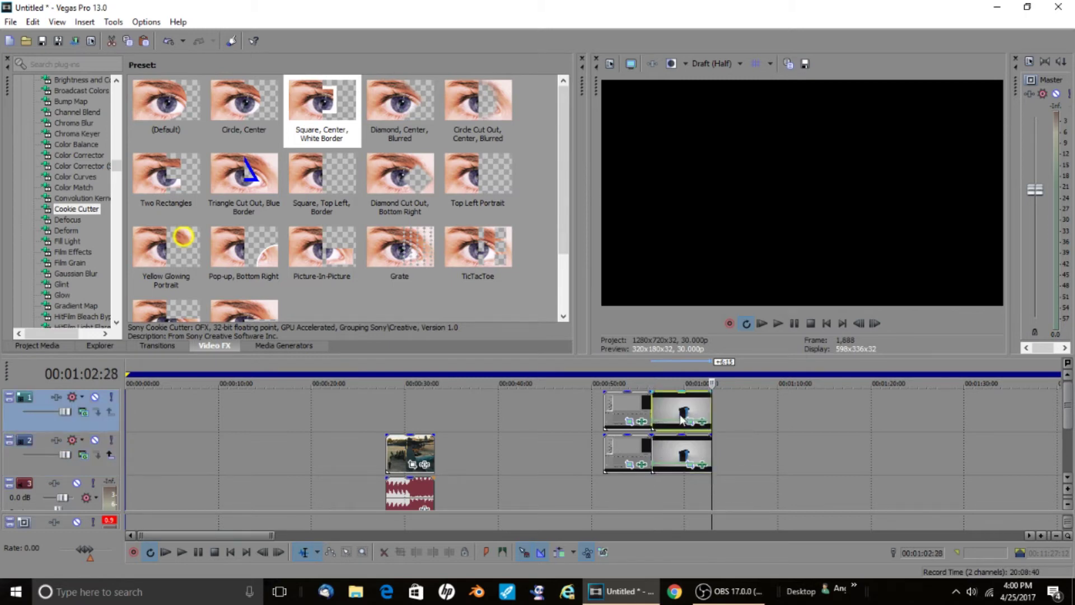
pyautogui.click(651, 407)
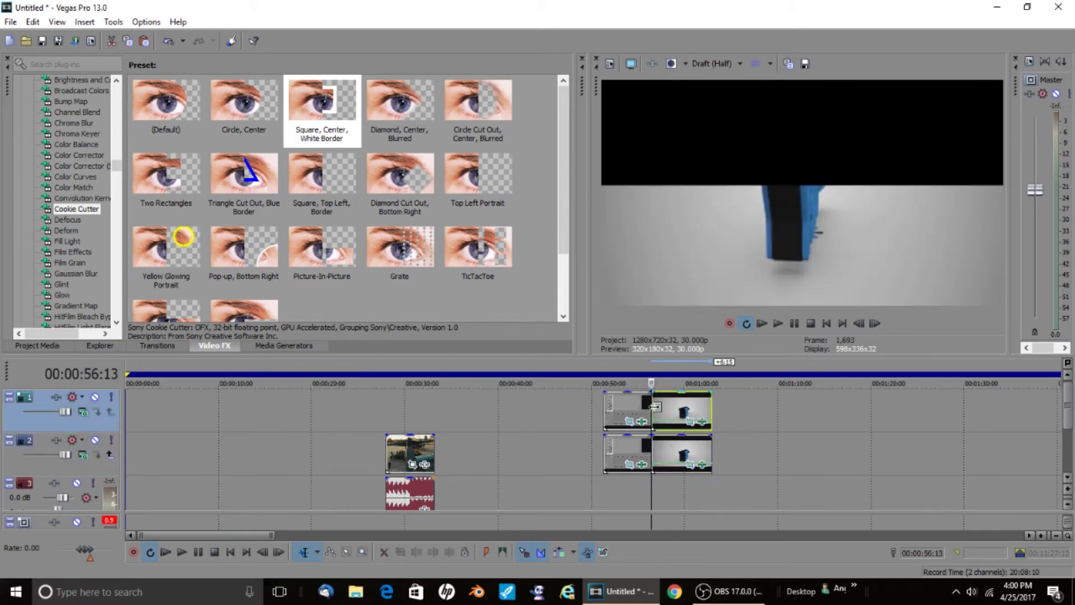
# - Remove the Cookie Cutter effect from the pasted intro clip on the upper video track
pyautogui.click(702, 421)
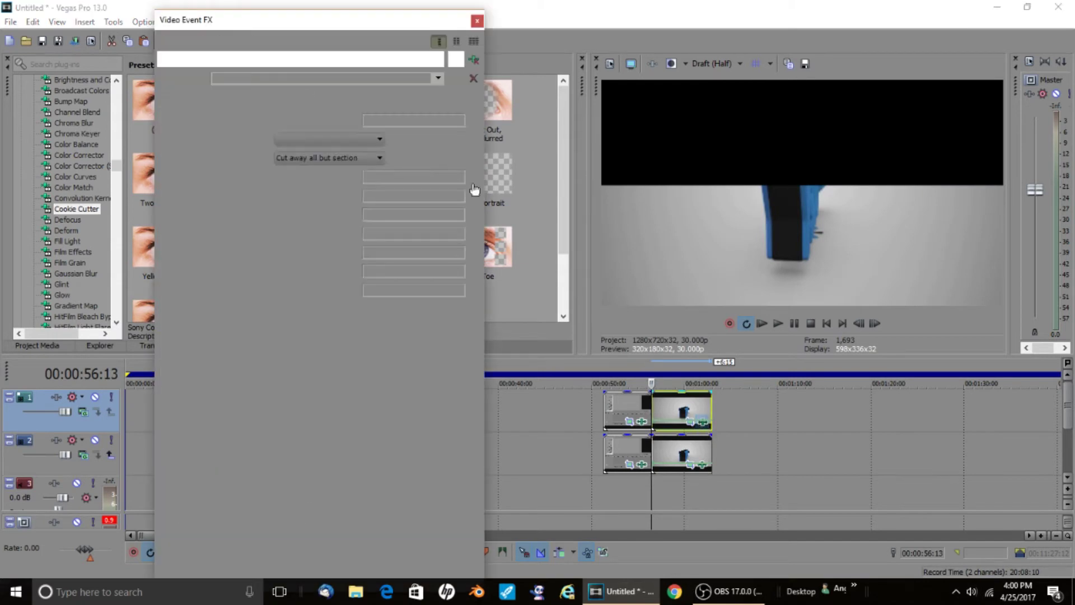
pyautogui.click(474, 78)
pyautogui.click(476, 23)
# - Apply a fresh Cookie Cutter effect with the AE Split Slide TOP preset to the upper intro clip
pyautogui.moveTo(324, 103); pyautogui.dragTo(683, 409)
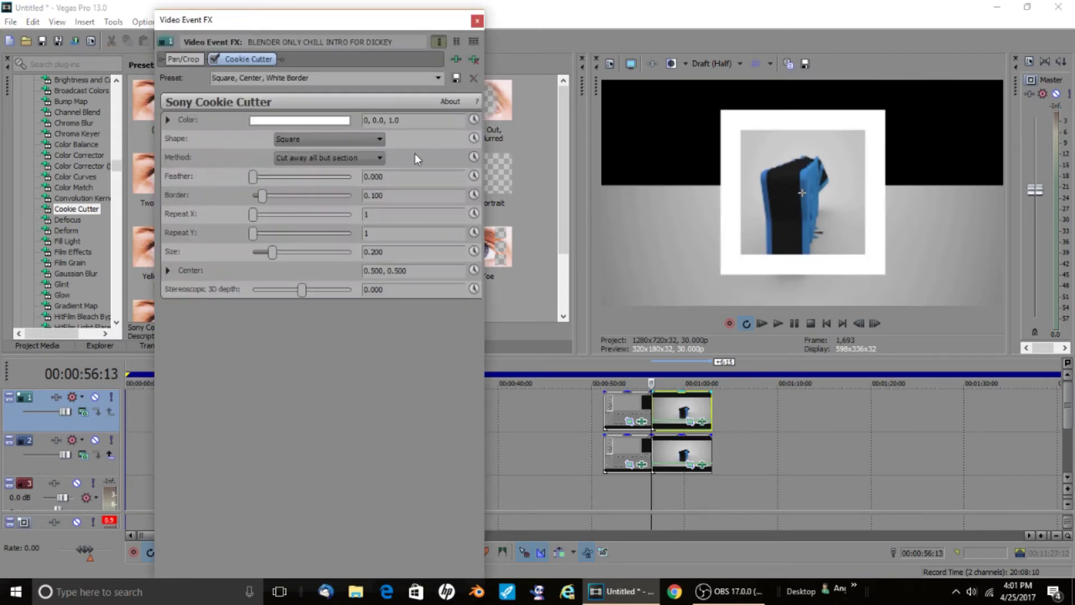
pyautogui.click(438, 78)
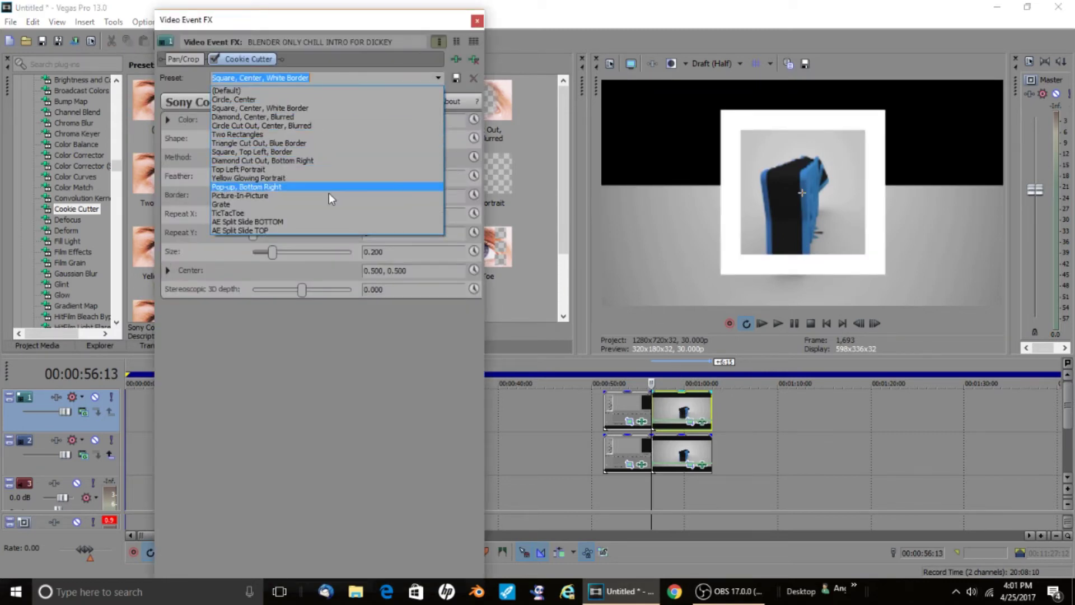
pyautogui.click(311, 228)
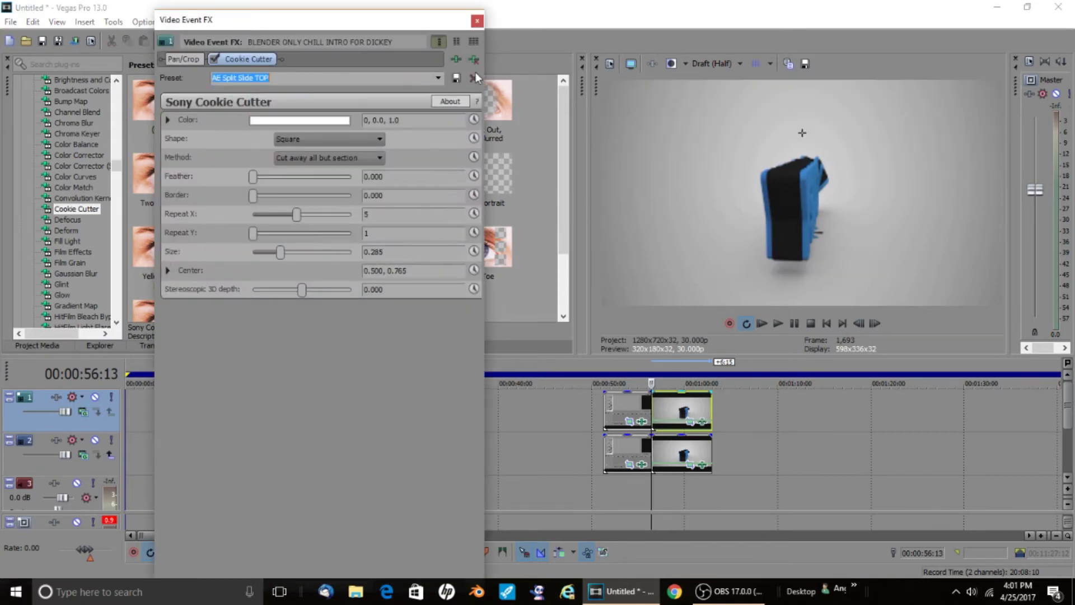
pyautogui.click(477, 22)
# - Apply the S_BlurMoCurves effect with its EDITING preset to the screen-recording clip on the upper video track
pyautogui.click(665, 414)
pyautogui.click(649, 411)
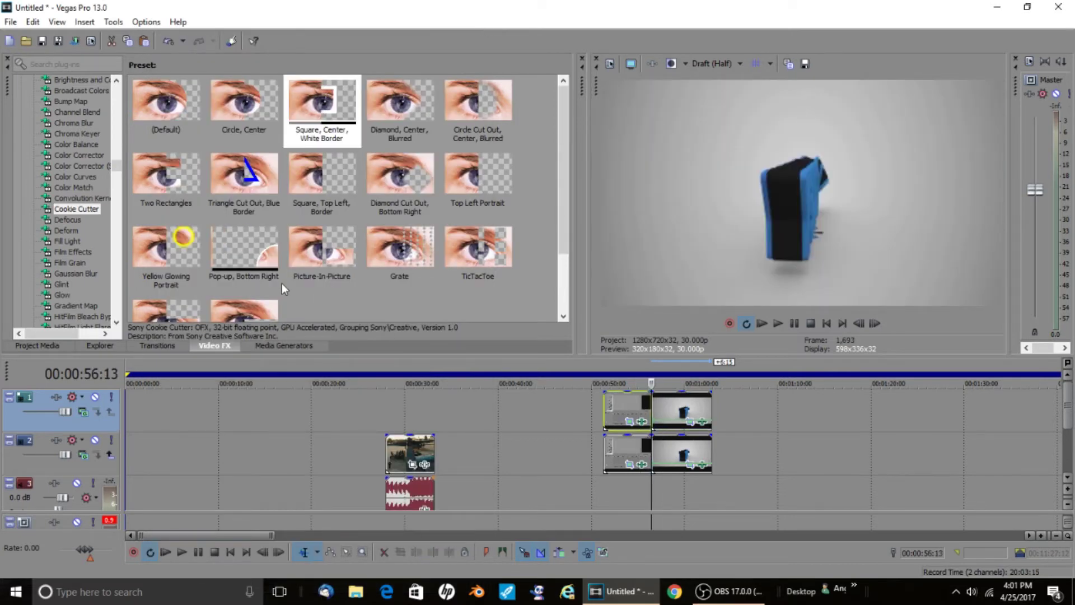
pyautogui.scroll(-12, 84, 208)
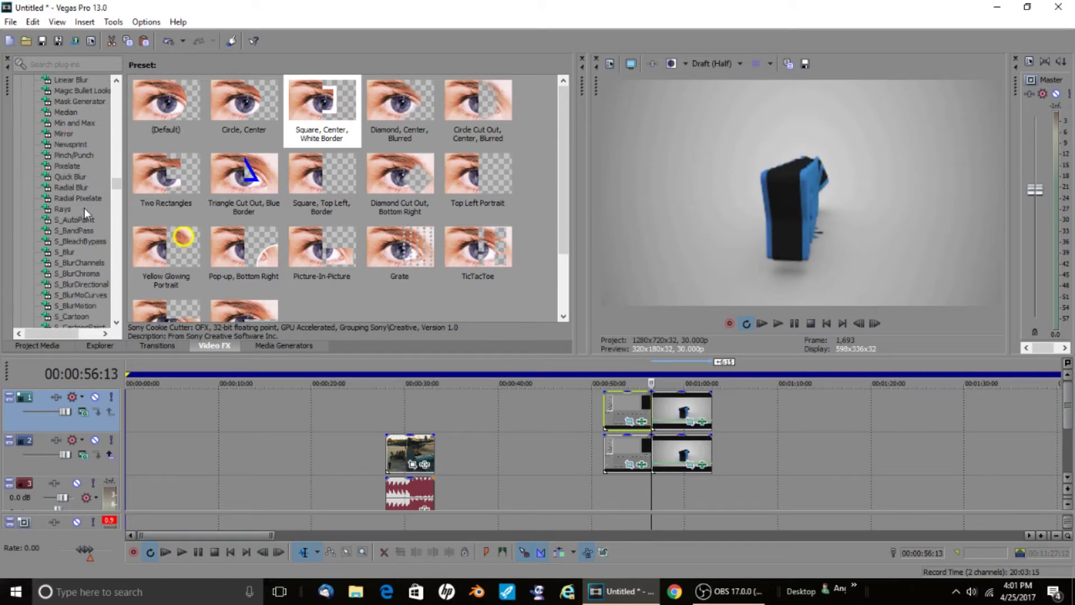
pyautogui.scroll(-1, 84, 209)
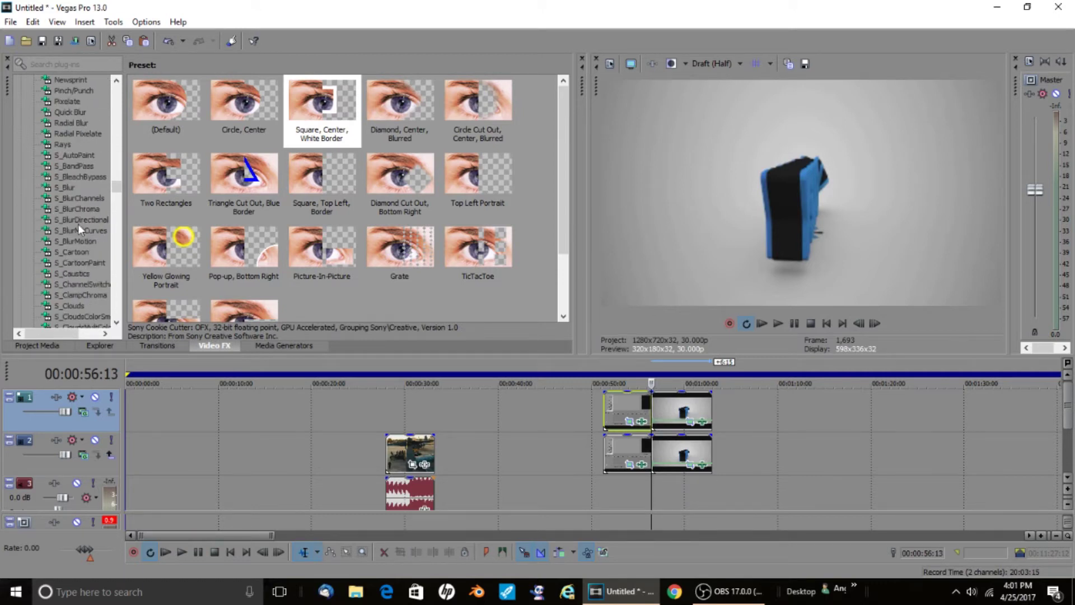
pyautogui.click(77, 230)
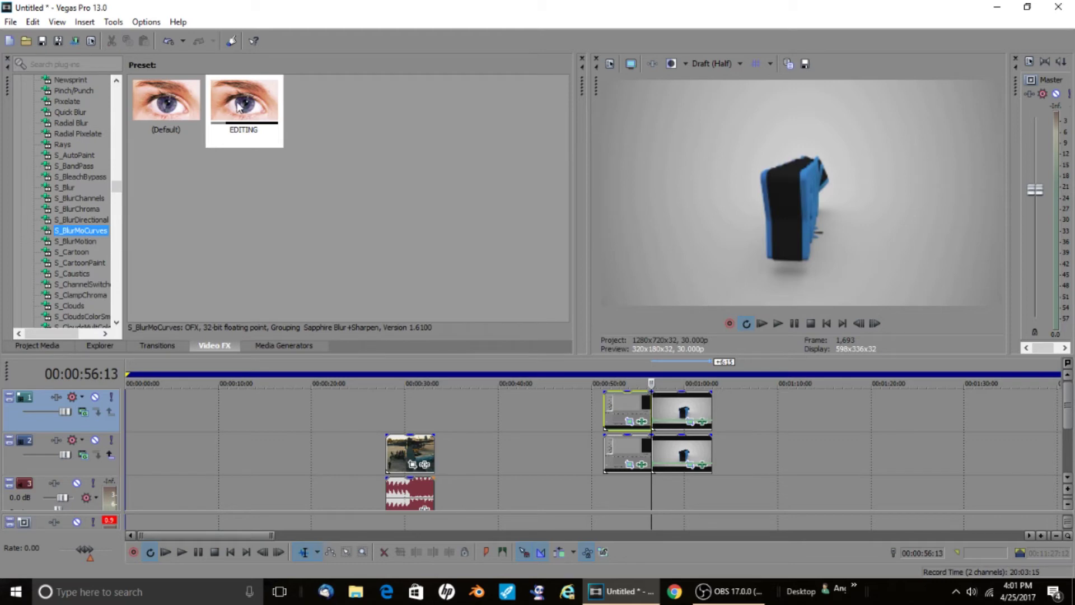
pyautogui.moveTo(242, 102); pyautogui.dragTo(644, 406)
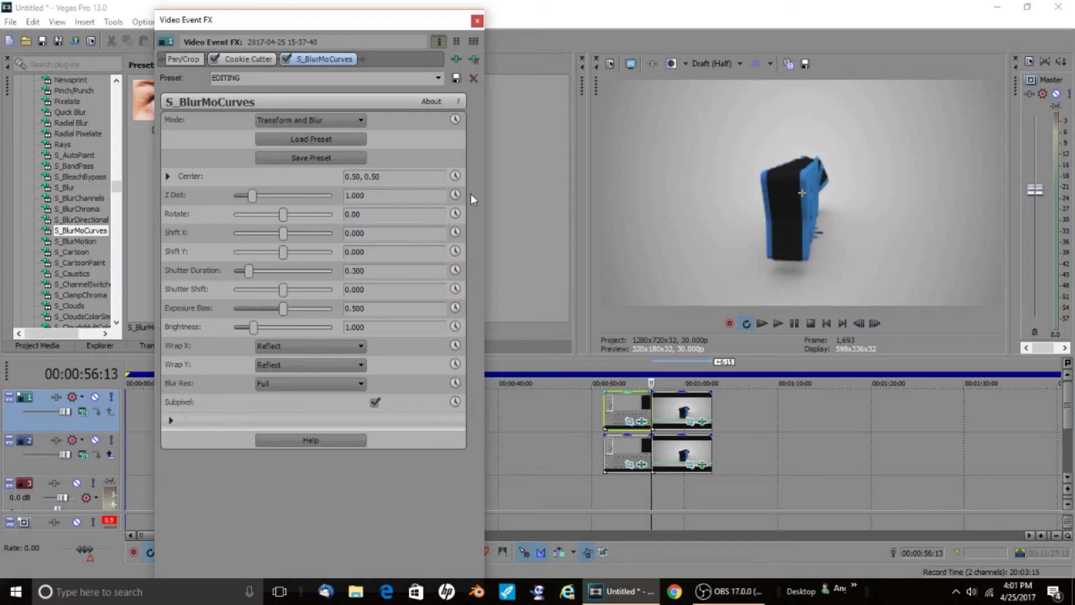
# - Animate Shift X in the S_BlurMoCurves effect to reach 0.500 at the clip's end, and move the effect window off the effects list
pyautogui.click(288, 348)
pyautogui.click(289, 347)
pyautogui.click(459, 232)
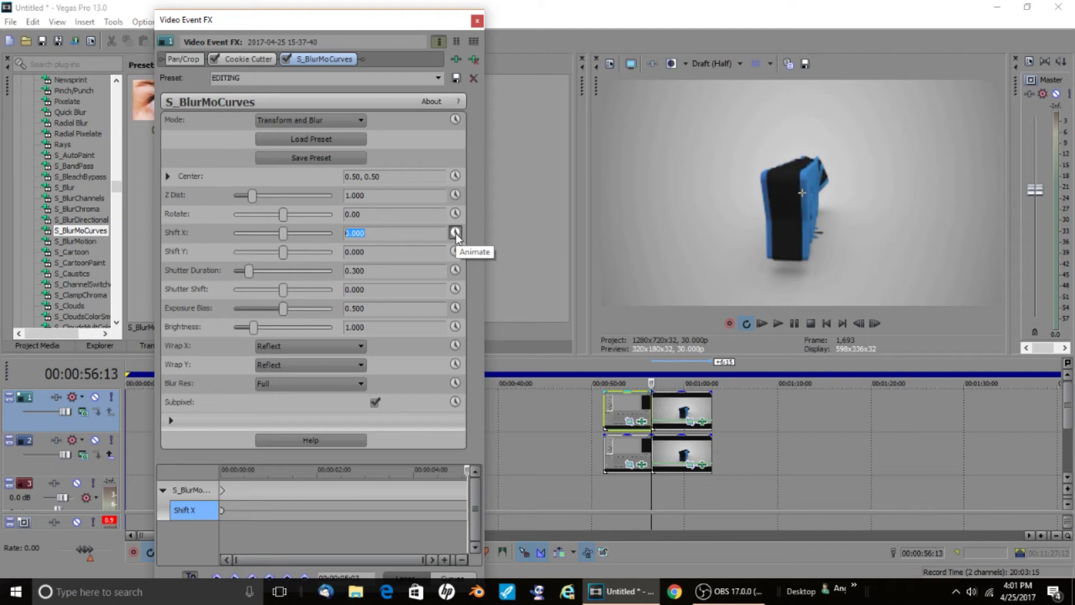
pyautogui.press('Return')
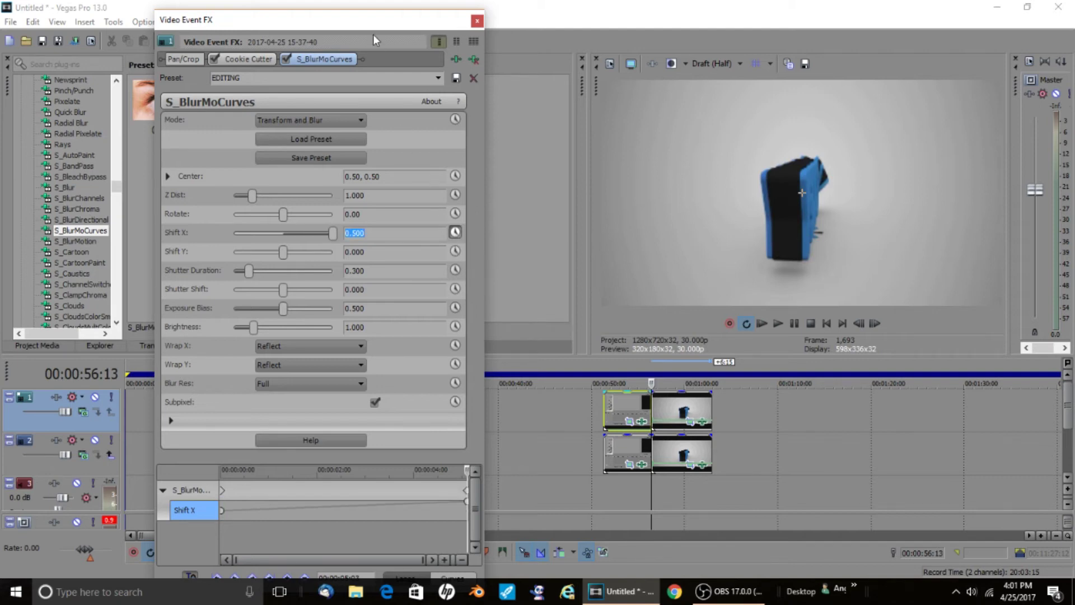
pyautogui.moveTo(352, 25); pyautogui.dragTo(868, 75)
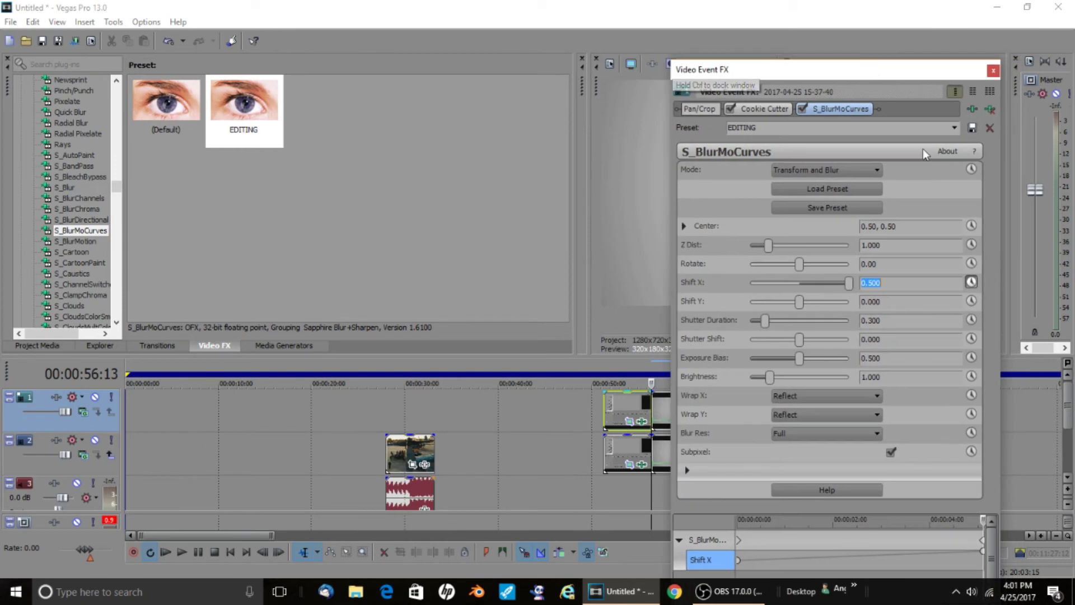
# - Animate Shutter Duration in S_BlurMoCurves, setting it to 0.25 at the end of the upper screen-recording clip
pyautogui.click(971, 319)
pyautogui.click(896, 320)
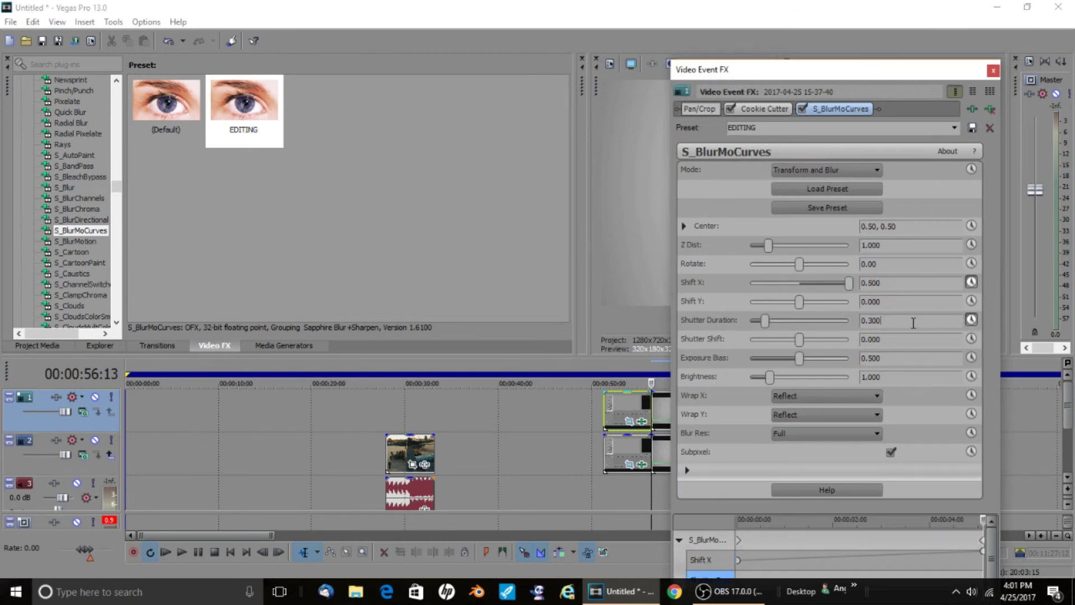
pyautogui.press('BackSpace')
pyautogui.press('Return')
# - Seven frames before the upper screen-recording clip's end, add keyframes with Shift X at 0 and Shutter Duration at 1
pyautogui.click(263, 555)
pyautogui.click(263, 555)
pyautogui.click(263, 555)
pyautogui.click(263, 555)
pyautogui.click(263, 554)
pyautogui.click(264, 554)
pyautogui.click(263, 554)
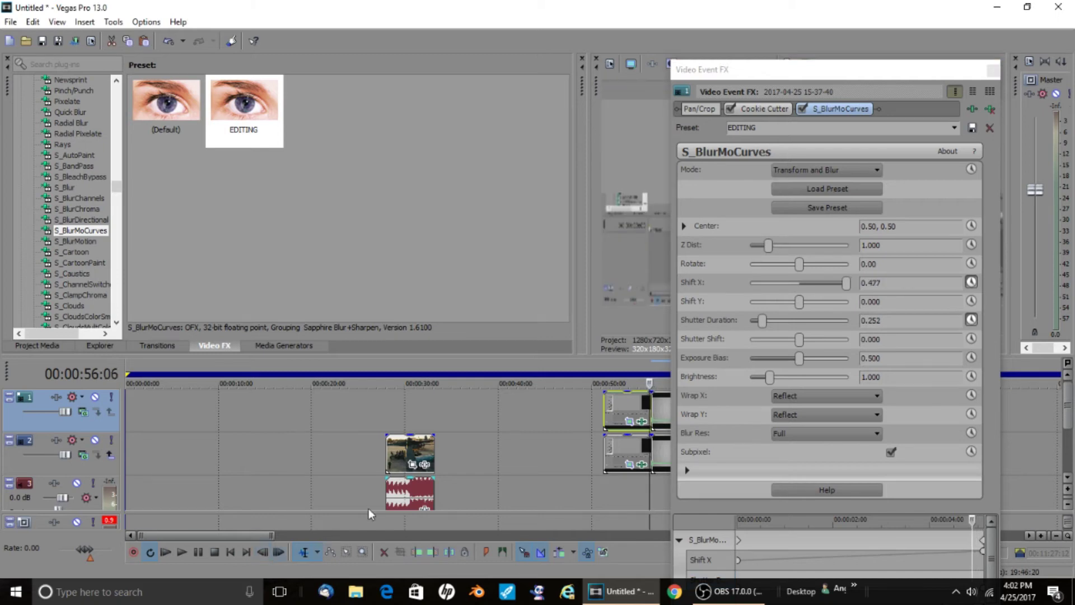
pyautogui.click(873, 282)
pyautogui.write('0')
pyautogui.press('Return')
pyautogui.click(890, 320)
pyautogui.press('BackSpace')
pyautogui.write('1')
pyautogui.press('Return')
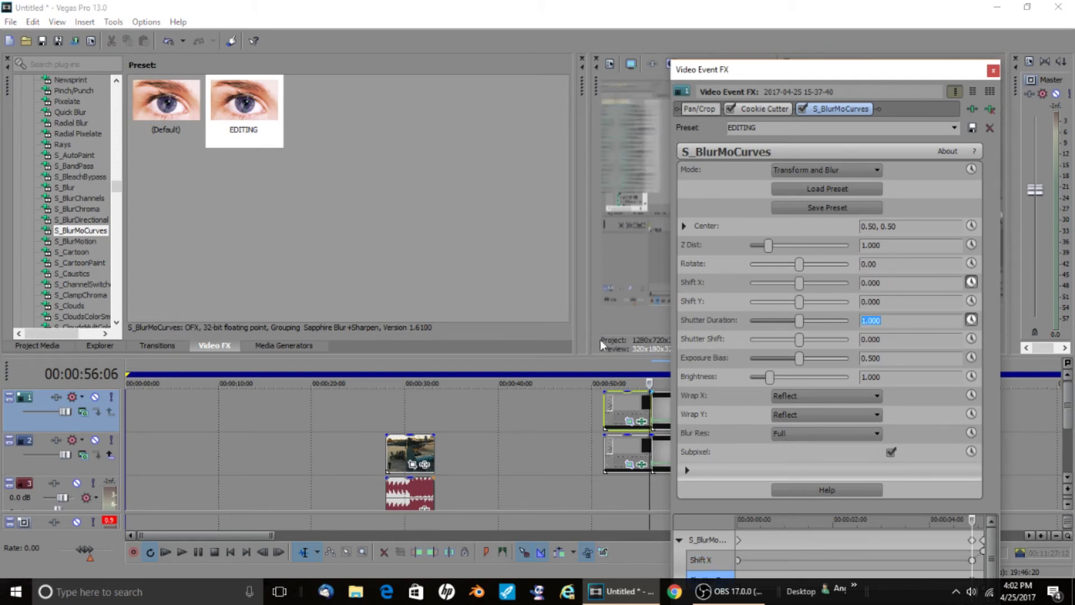
# - Set the upper clip's second-to-last Shift X keyframe to Slow Fade and its last one to Fast Fade, and close the effect window
pyautogui.moveTo(803, 69); pyautogui.dragTo(744, 10)
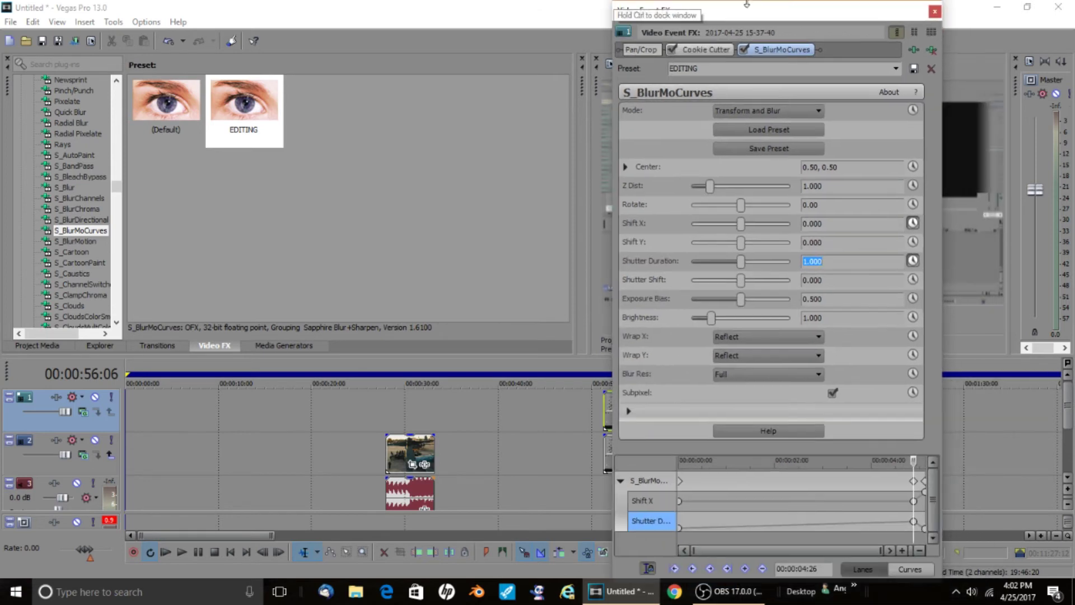
pyautogui.rightClick(916, 505)
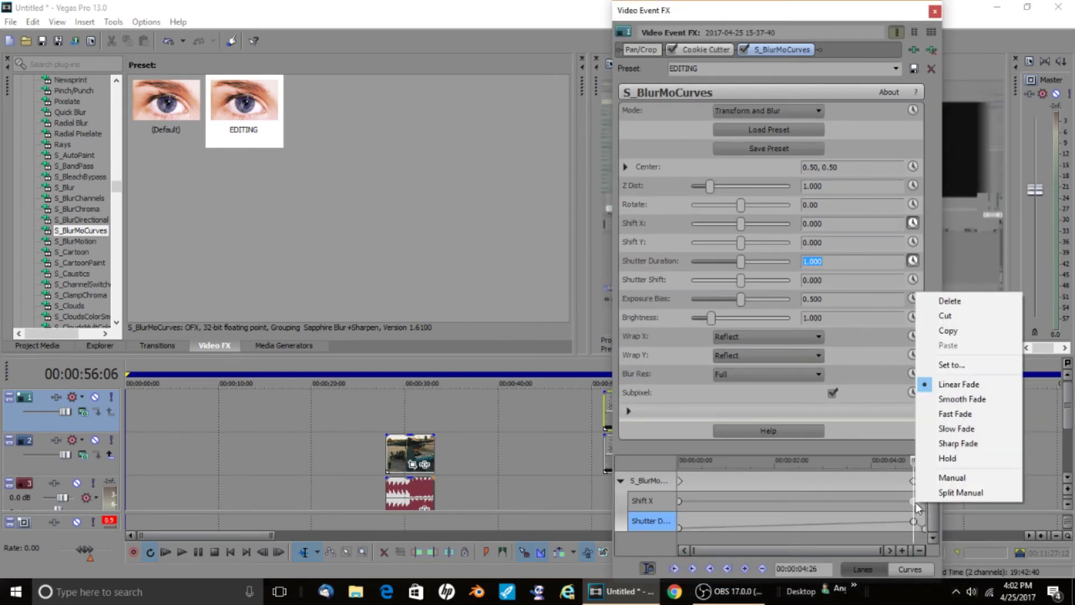
pyautogui.click(940, 428)
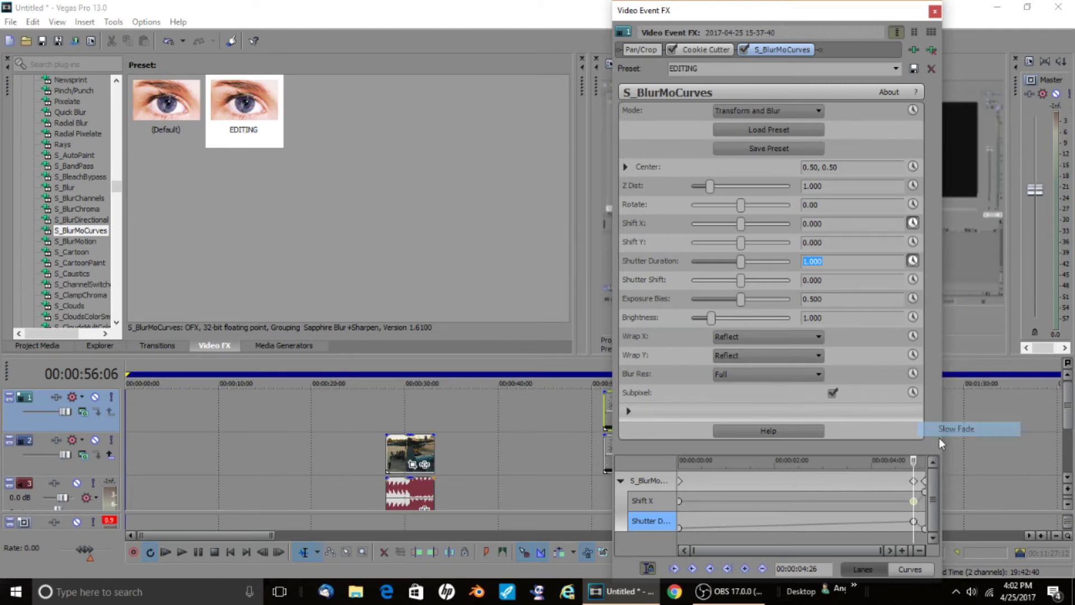
pyautogui.rightClick(927, 494)
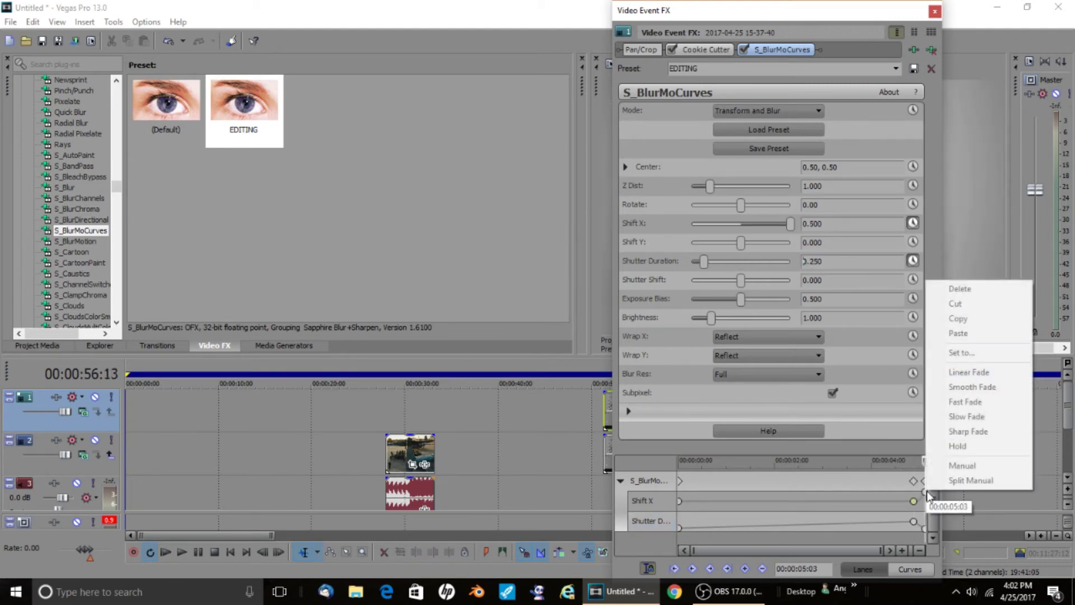
pyautogui.rightClick(927, 494)
pyautogui.click(955, 403)
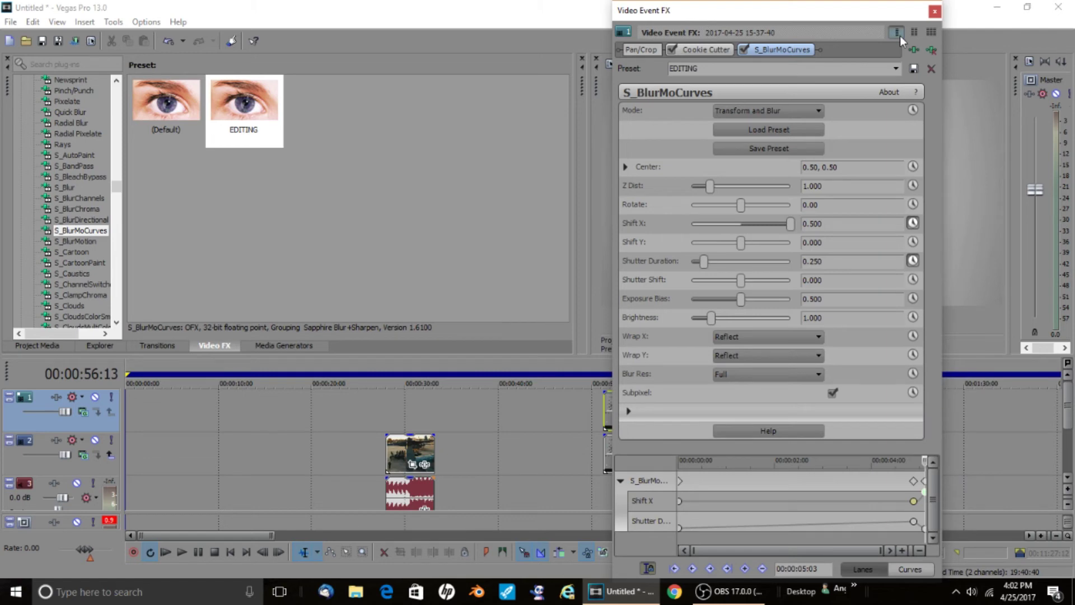
pyautogui.click(935, 11)
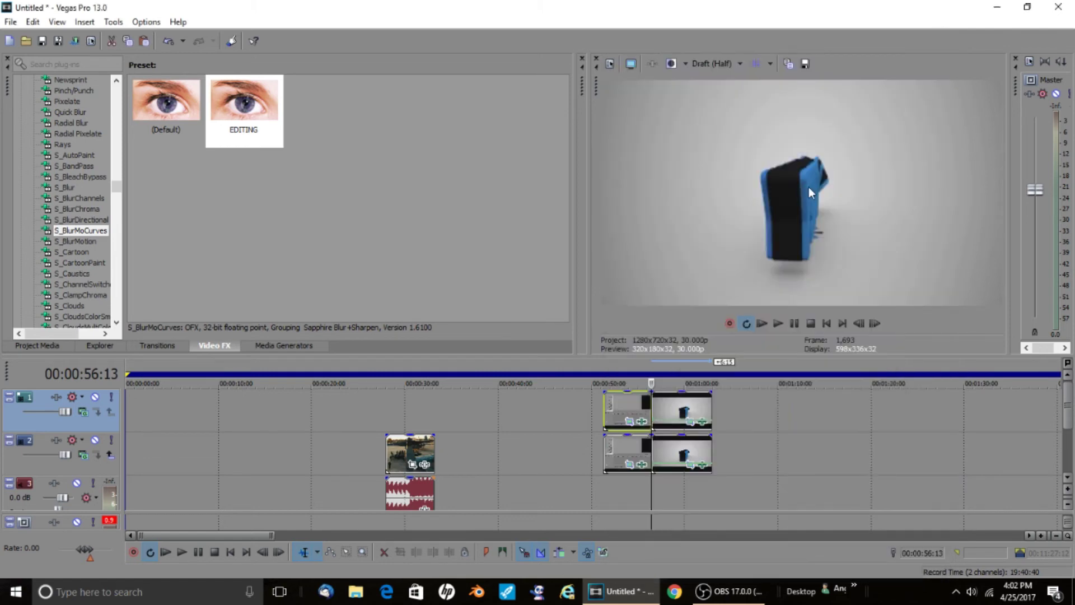
# - Apply the S_BlurMoCurves effect with its EDITING preset to the screen-recording clip on the lower video track
pyautogui.click(630, 409)
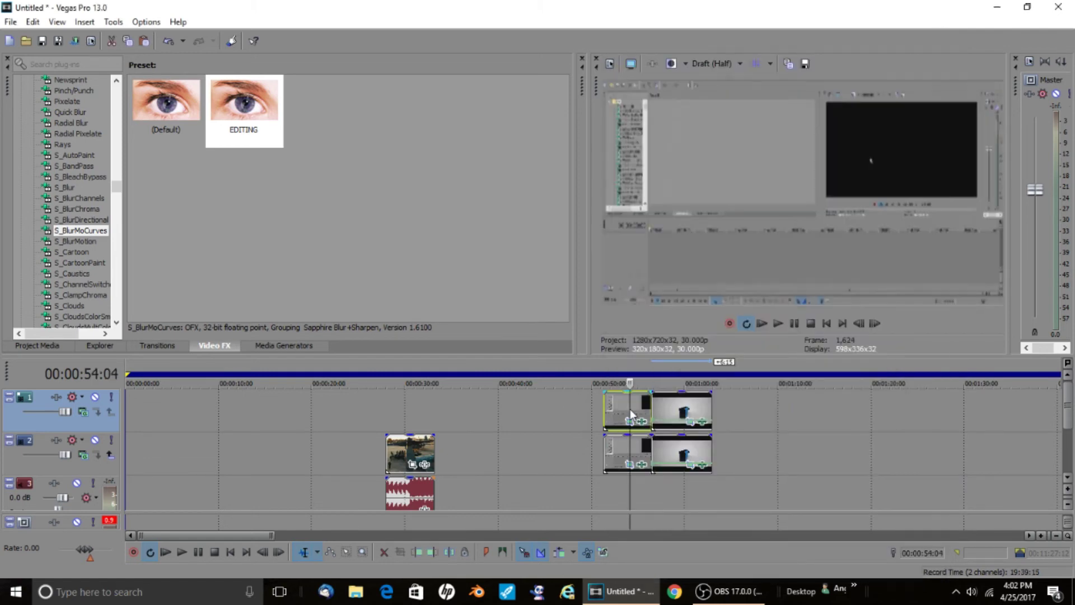
pyautogui.click(622, 451)
pyautogui.moveTo(244, 110); pyautogui.dragTo(618, 417)
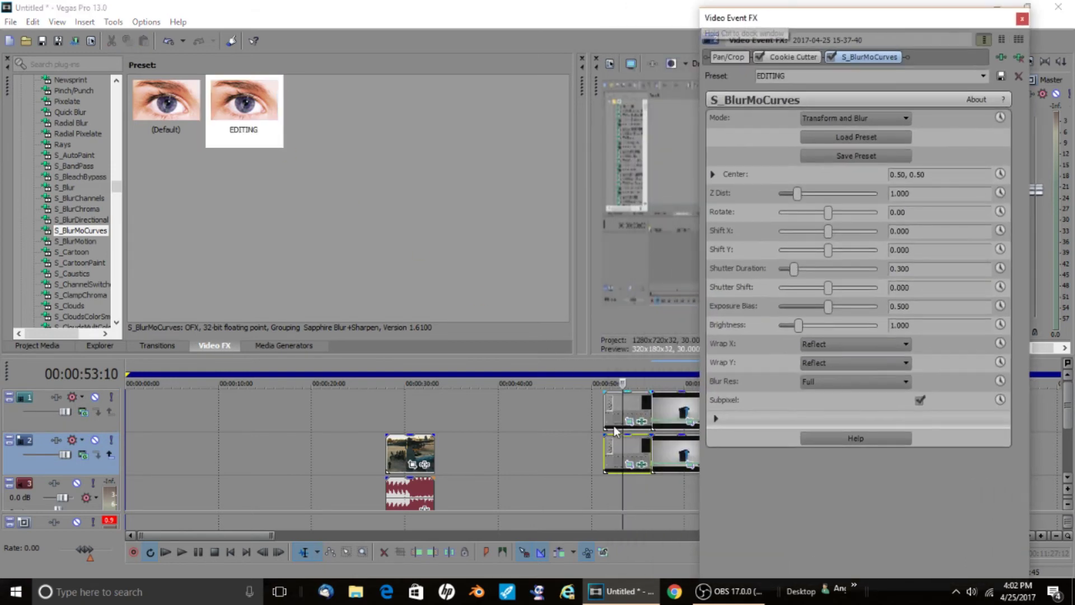
# - Animate Shift X and Shutter Duration at the lower screen-recording clip's end, setting them to -0.5 and 0.25
pyautogui.click(649, 449)
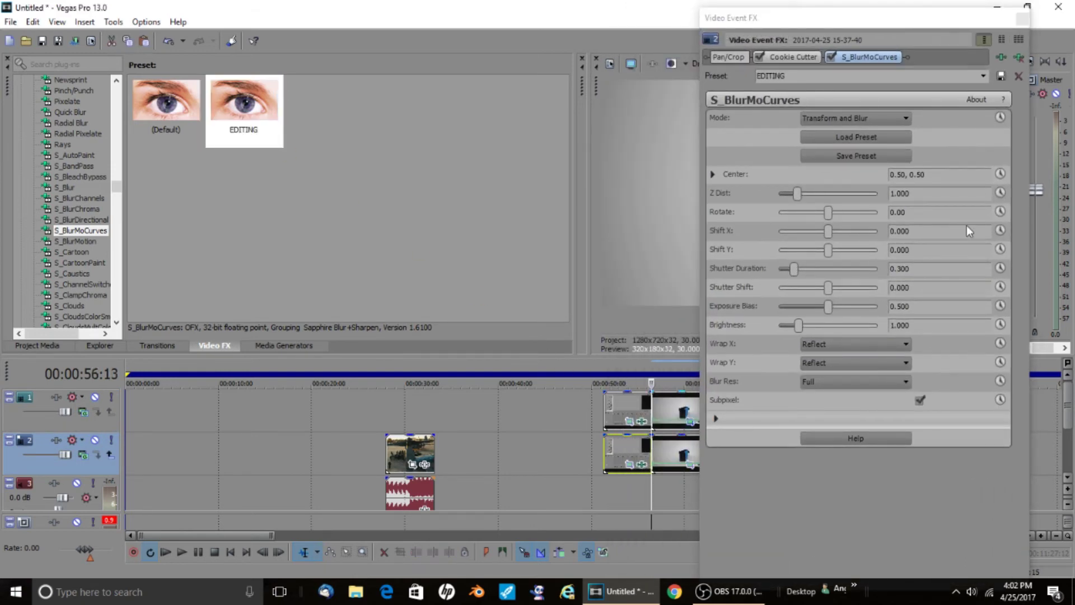
pyautogui.click(1001, 230)
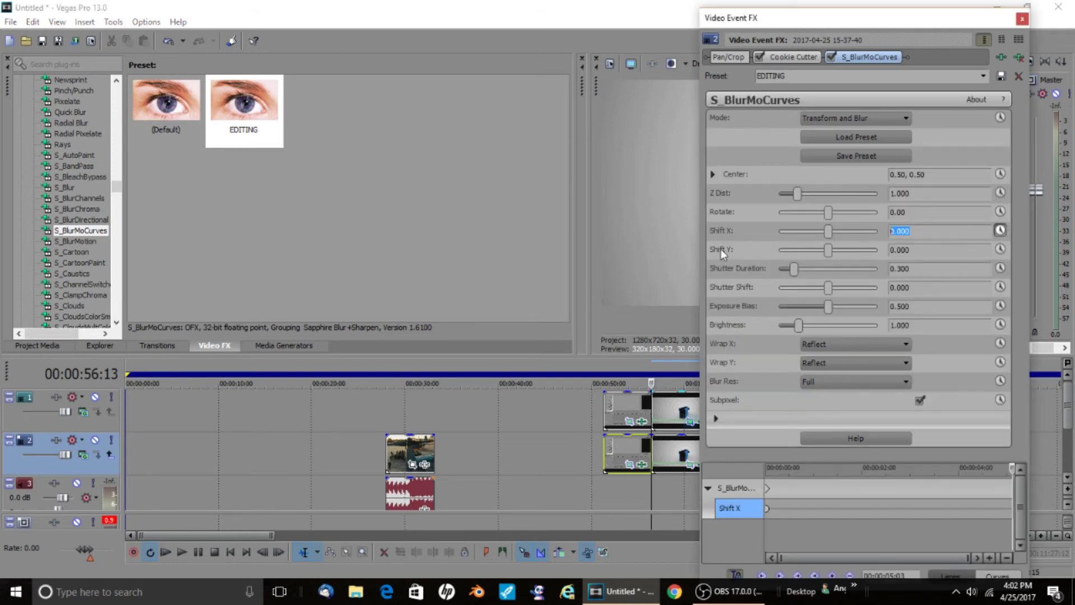
pyautogui.write('-.5')
pyautogui.press('Return')
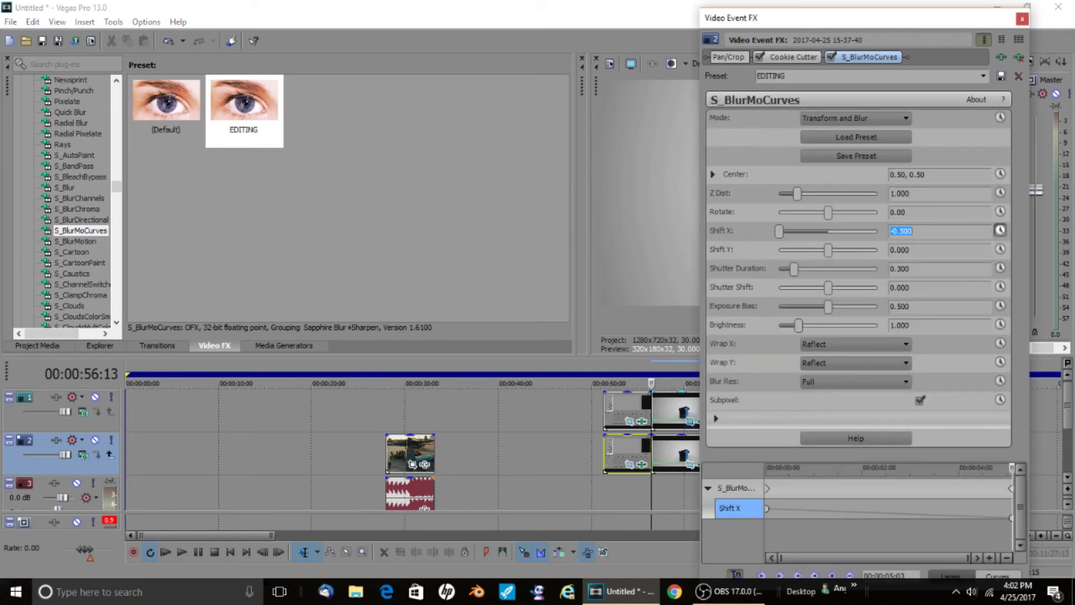
pyautogui.click(1001, 267)
pyautogui.write('.25')
pyautogui.press('Return')
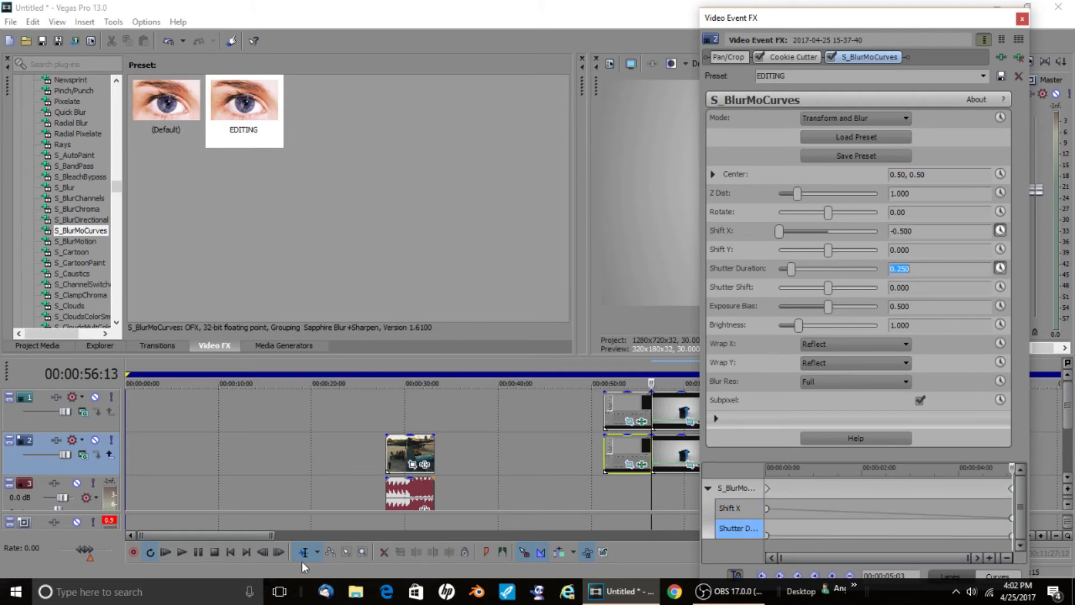
# - Seven frames before the lower screen-recording clip's end, add keyframes with Shift X at 0 and Shutter Duration at 1
pyautogui.click(263, 553)
pyautogui.click(263, 553)
pyautogui.click(263, 553)
pyautogui.click(263, 553)
pyautogui.click(263, 552)
pyautogui.click(263, 553)
pyautogui.click(263, 552)
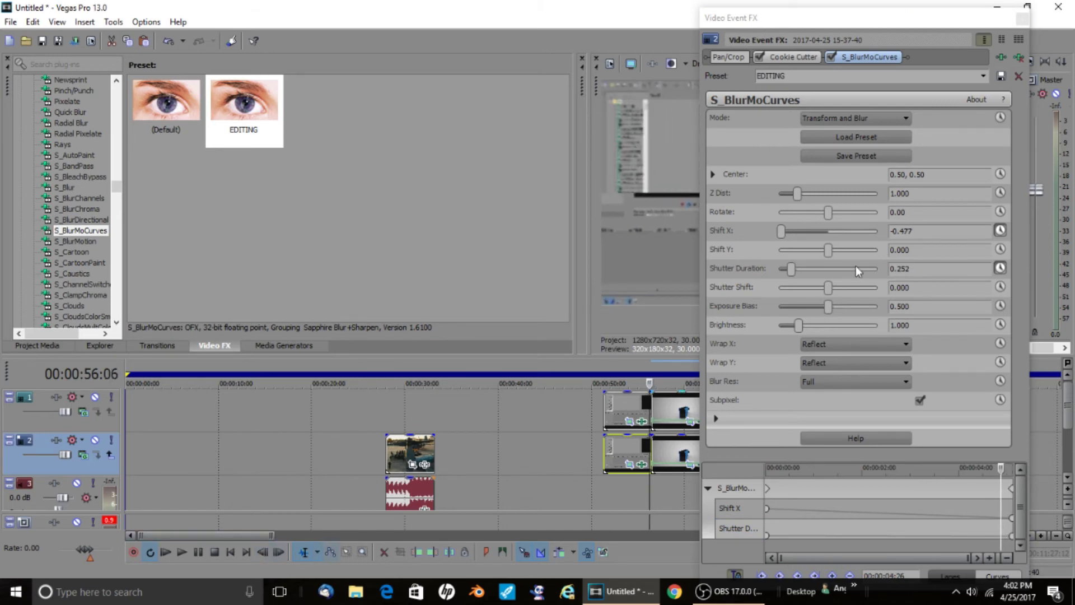
pyautogui.click(918, 224)
pyautogui.doubleClick(780, 231)
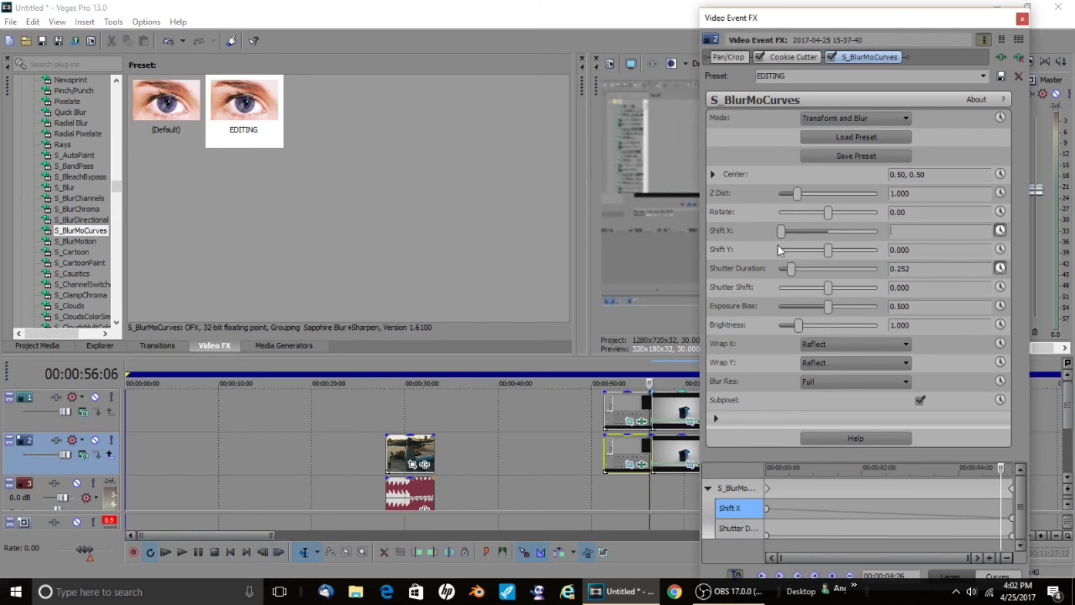
pyautogui.click(938, 265)
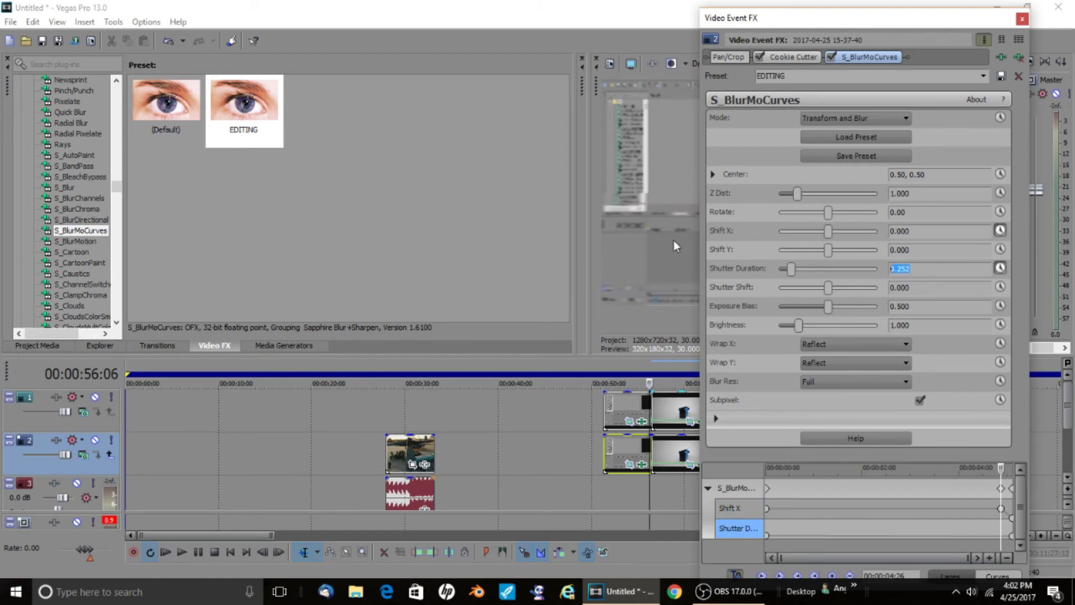
pyautogui.doubleClick(790, 269)
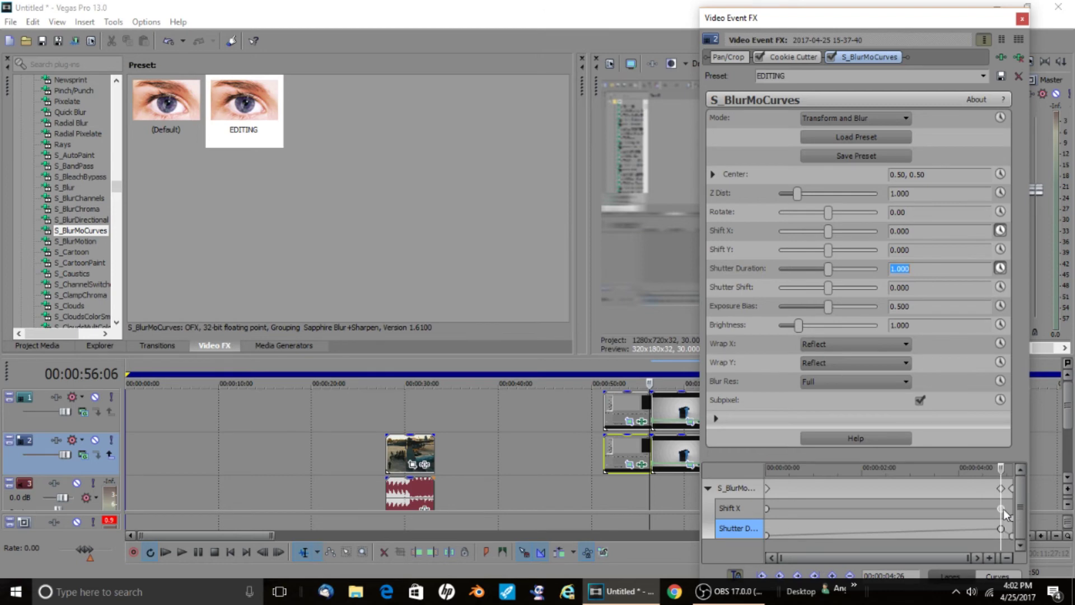
# - Set the lower clip's second-to-last Shift X keyframe to Slow Fade and its last one to Fast Fade, and close the effect window
pyautogui.rightClick(1003, 509)
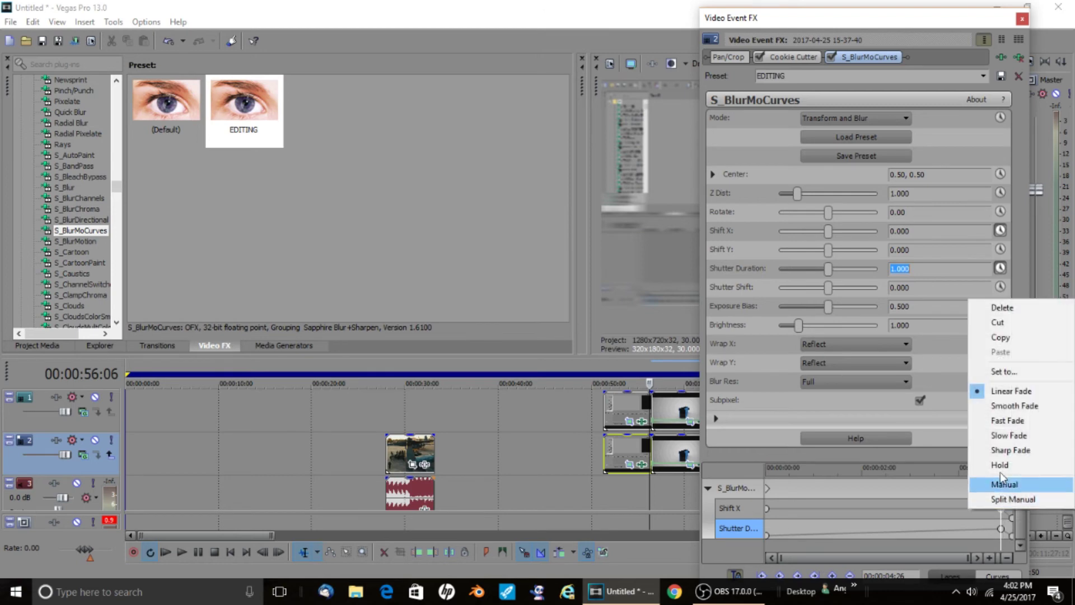
pyautogui.click(1006, 436)
pyautogui.rightClick(1013, 517)
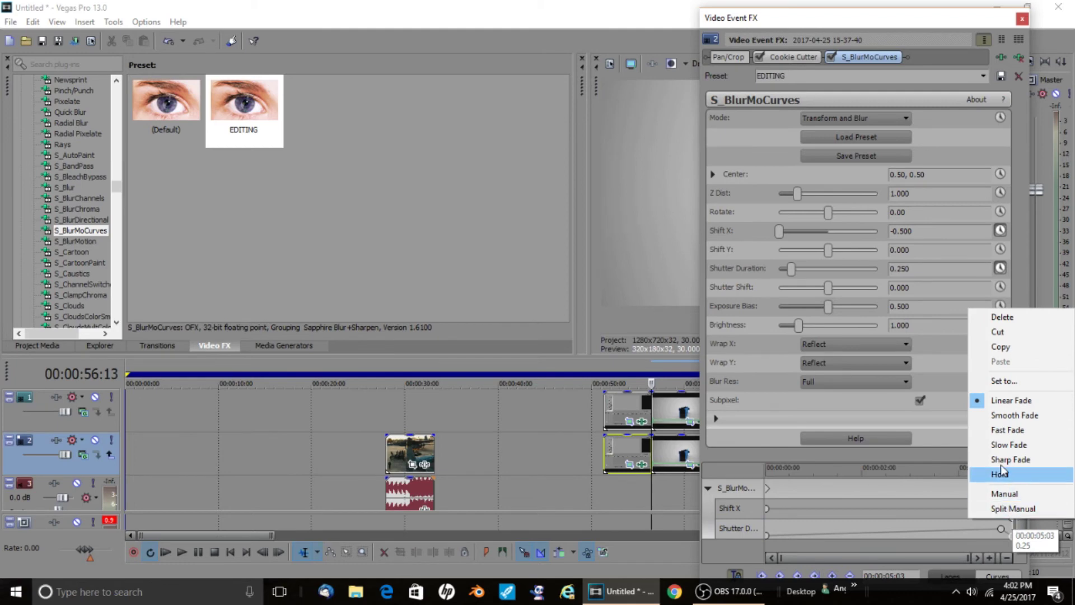
pyautogui.click(1000, 473)
pyautogui.rightClick(1010, 517)
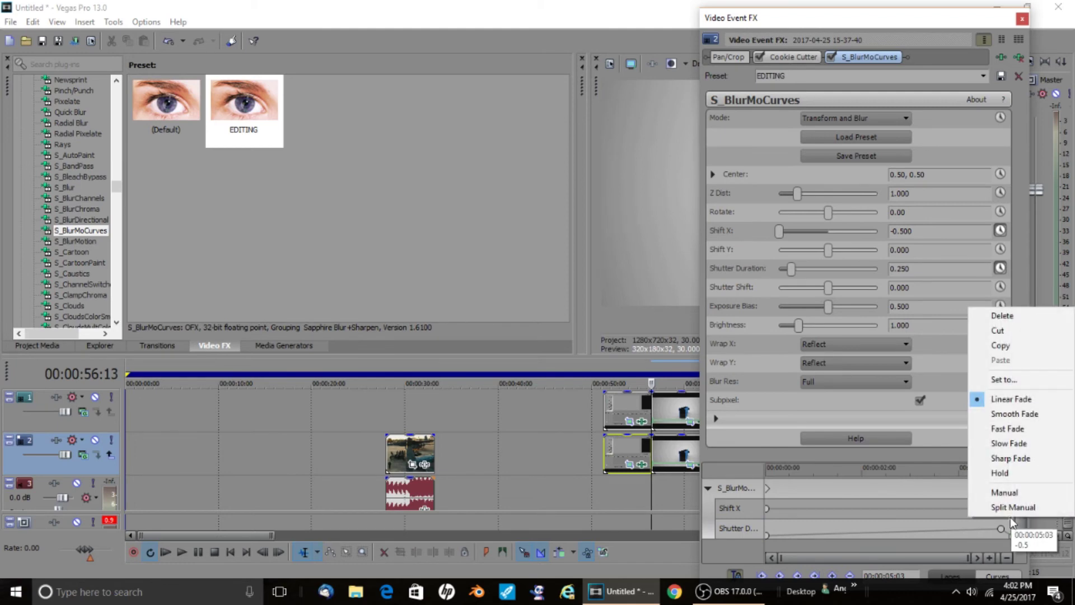
pyautogui.click(1005, 427)
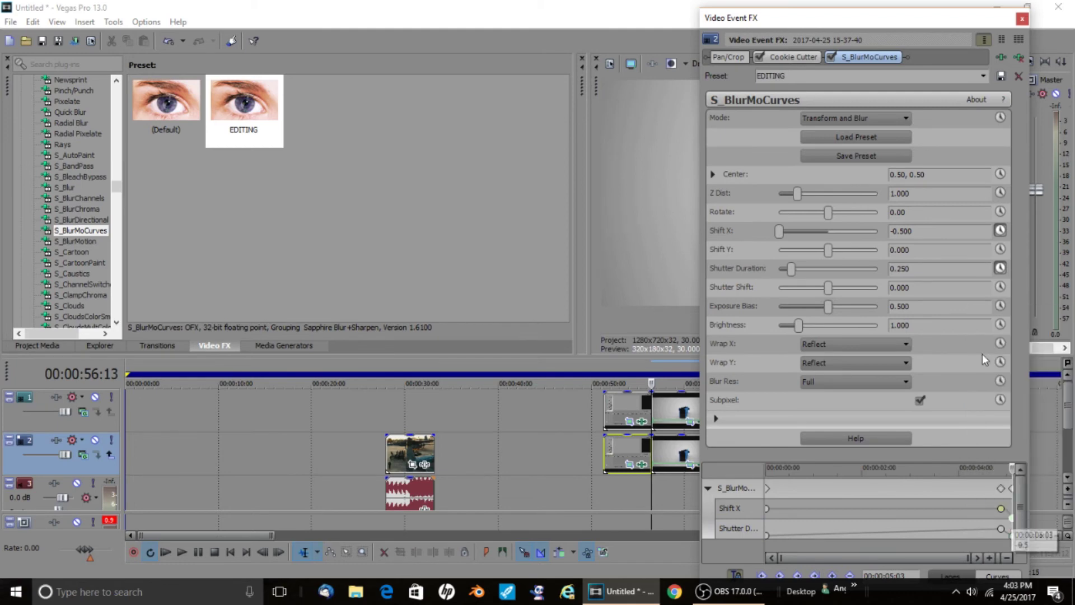
pyautogui.click(1022, 19)
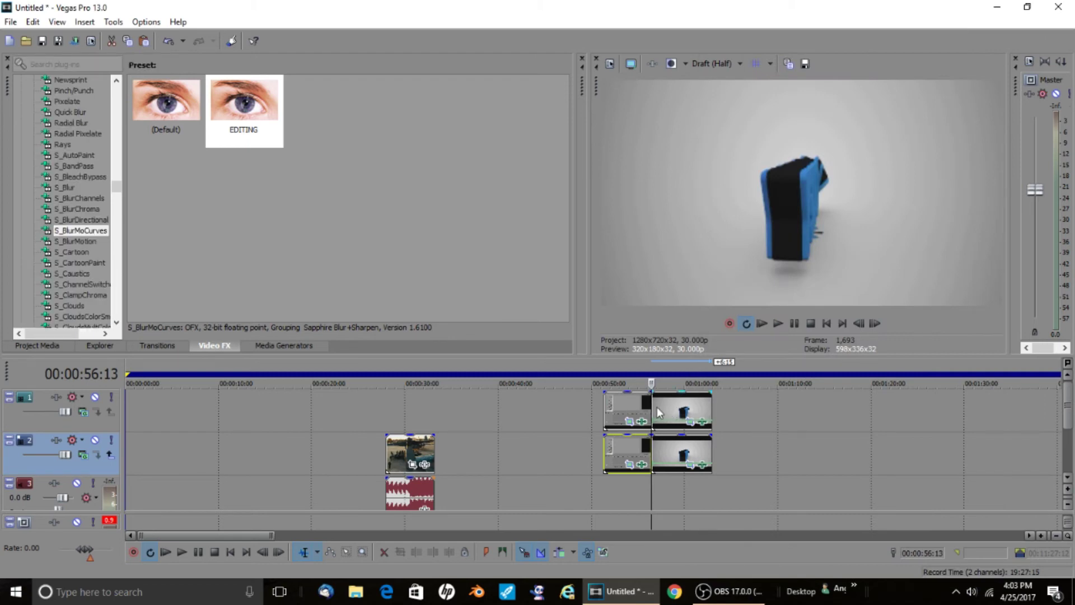
# - Apply S_BlurMoCurves with the EDITING preset to the upper intro clip and animate Shift X from -0.5 at its start
pyautogui.click(654, 406)
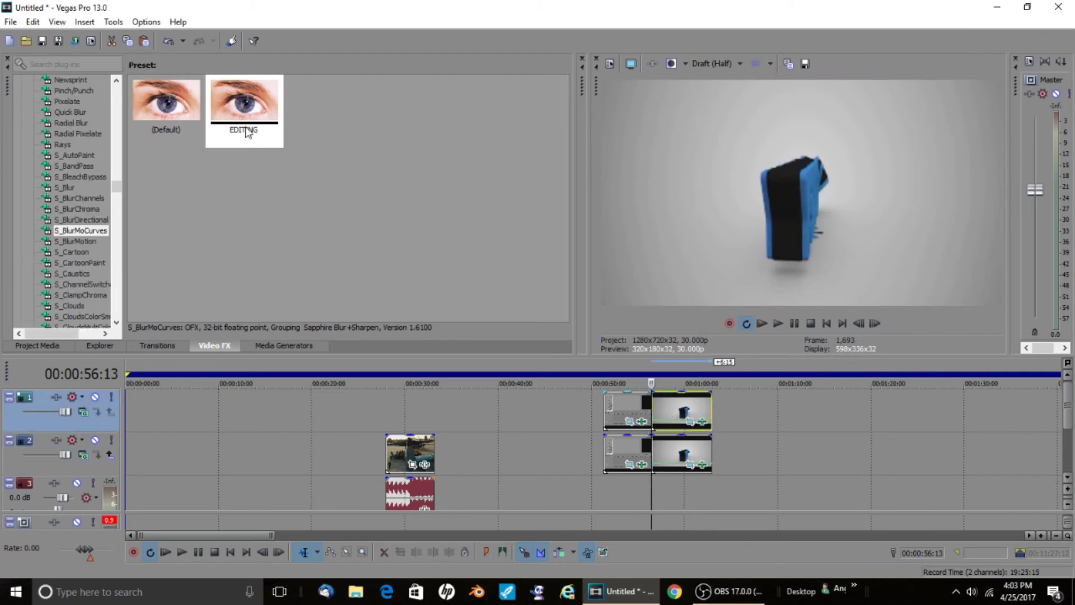
pyautogui.moveTo(677, 407); pyautogui.dragTo(679, 408)
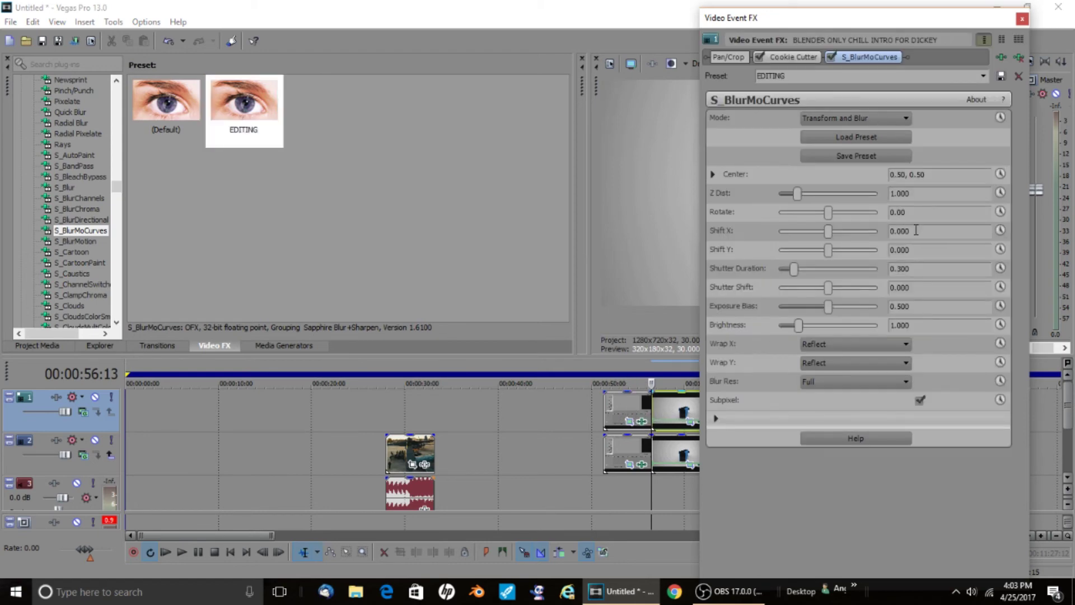
pyautogui.click(1000, 229)
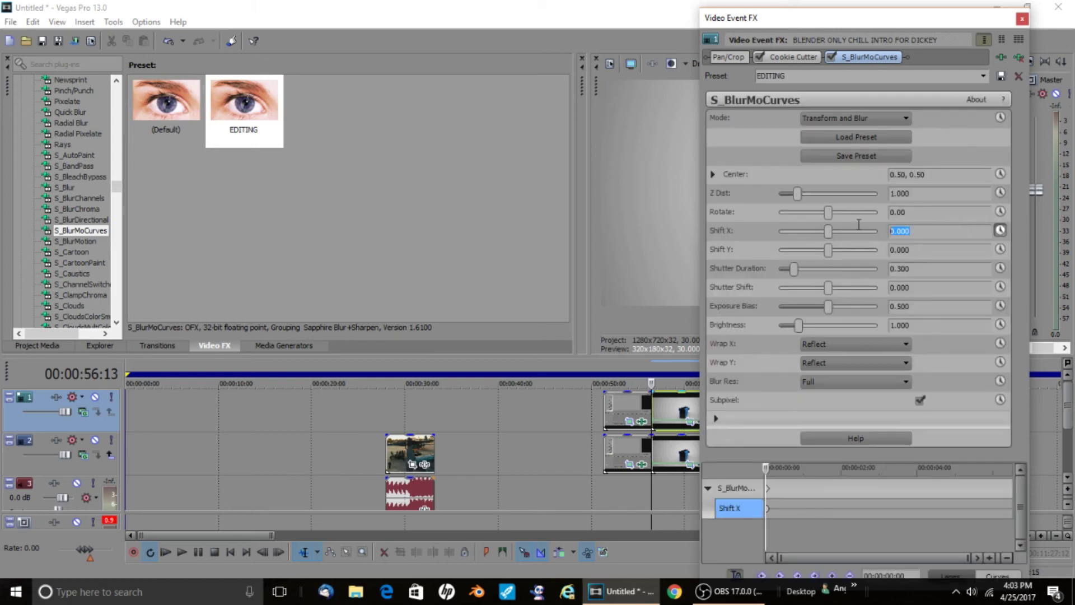
pyautogui.write('0.5')
pyautogui.press('Return')
pyautogui.press('BackSpace')
pyautogui.write('-')
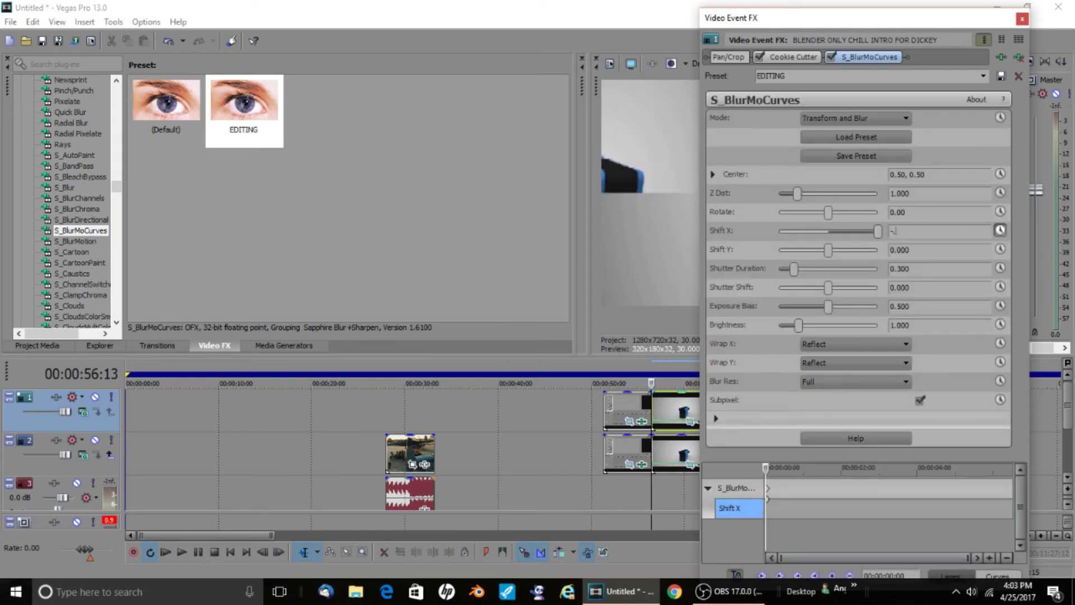
pyautogui.write('0.5')
pyautogui.press('Return')
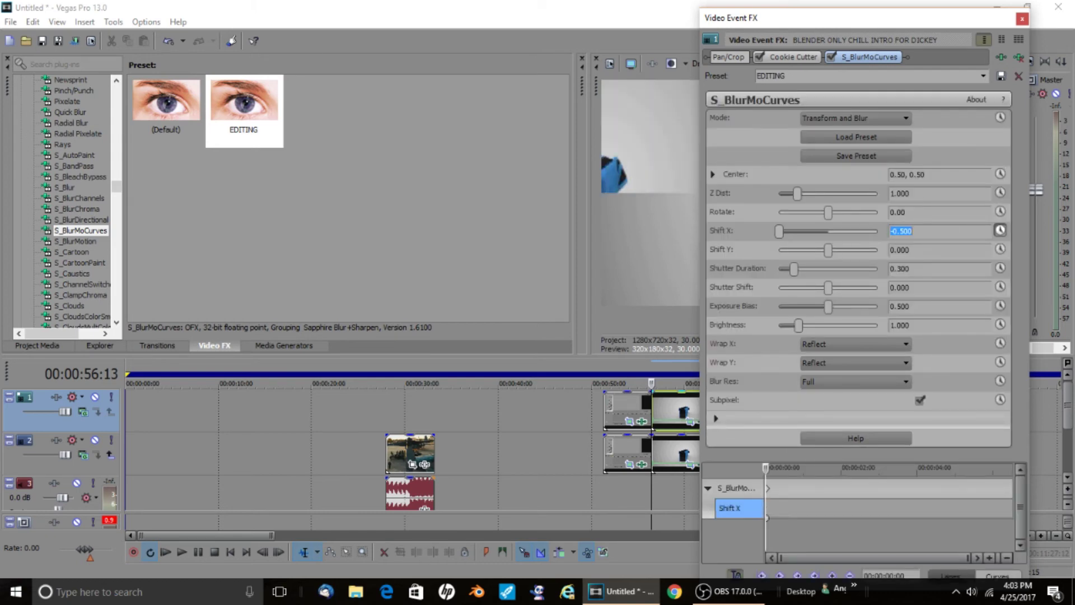
# - Animate Shutter Duration from 0.25 at the start of the upper intro clip
pyautogui.click(1000, 268)
pyautogui.write('.')
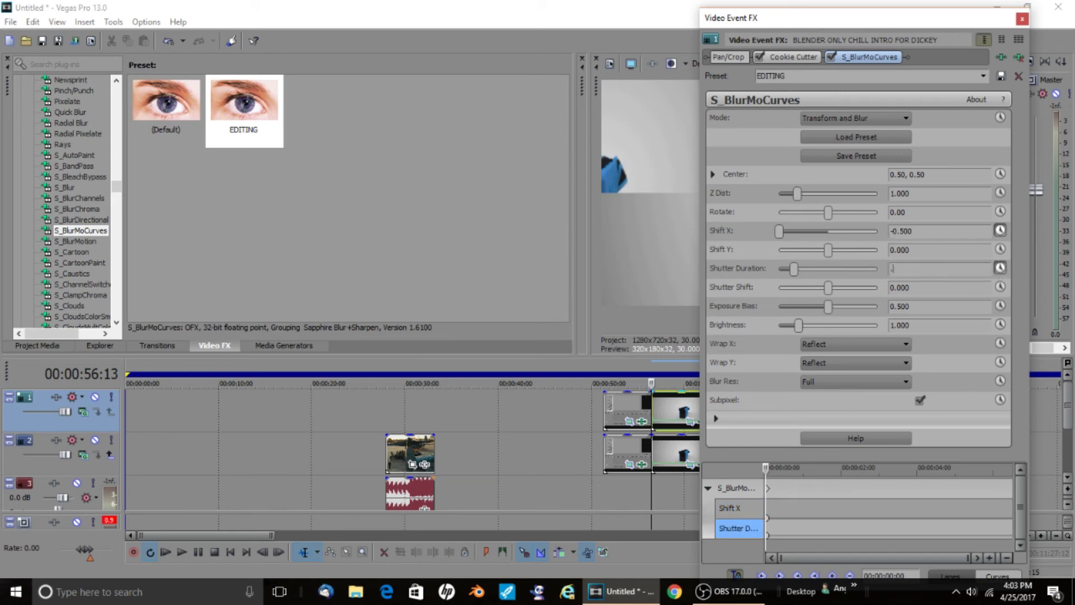
pyautogui.write('25')
pyautogui.press('Return')
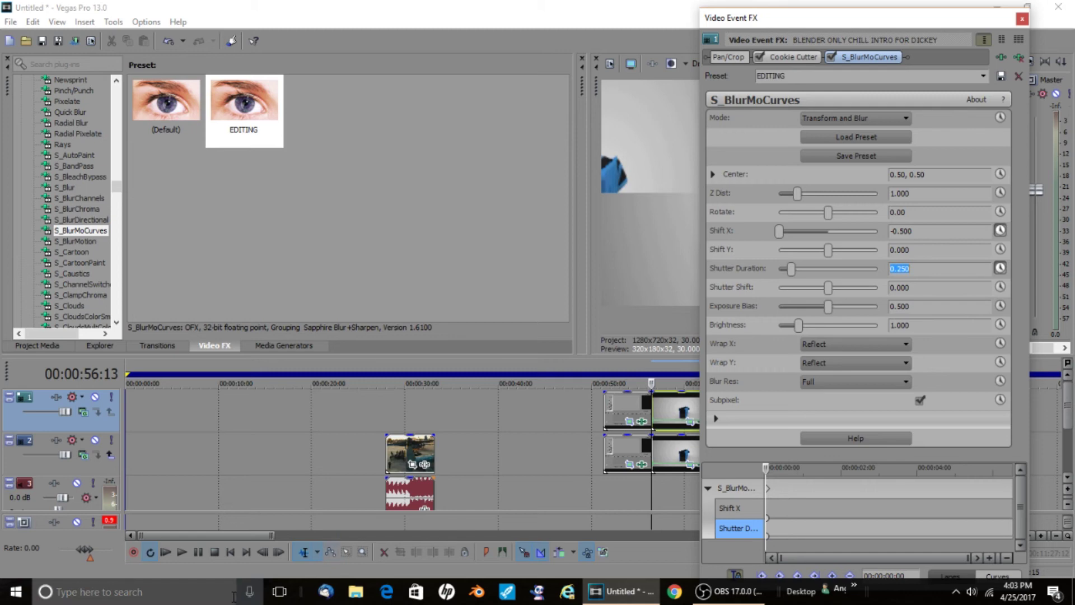
# - Seven frames into the upper intro clip, add keyframes with Shift X at 0 and Shutter Duration at 1
pyautogui.click(280, 553)
pyautogui.click(280, 553)
pyautogui.click(280, 553)
pyautogui.click(280, 553)
pyautogui.click(280, 553)
pyautogui.click(280, 554)
pyautogui.click(280, 553)
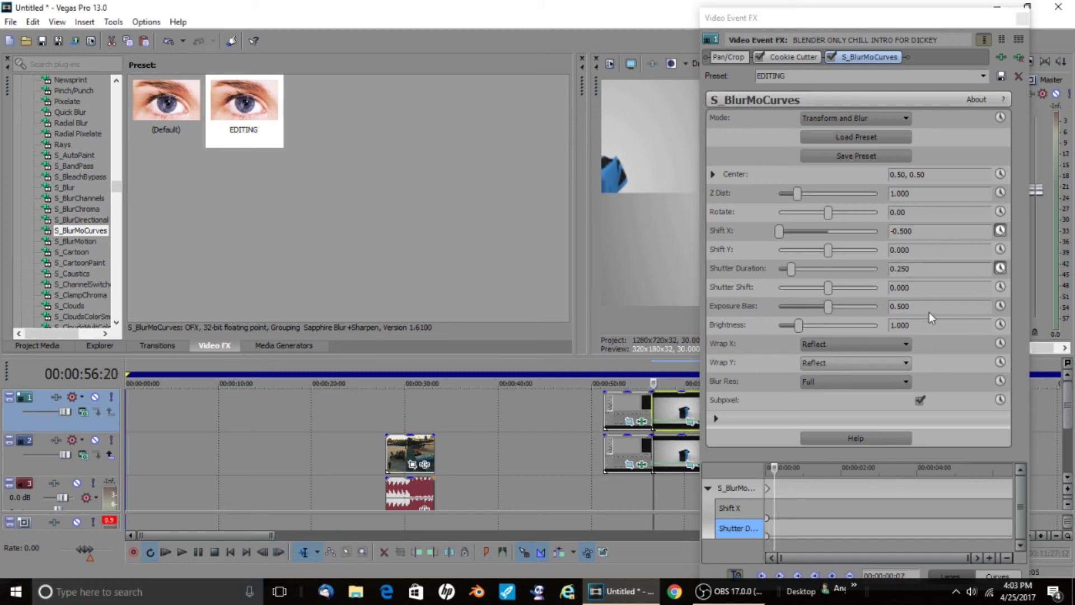
pyautogui.doubleClick(933, 231)
pyautogui.write('0')
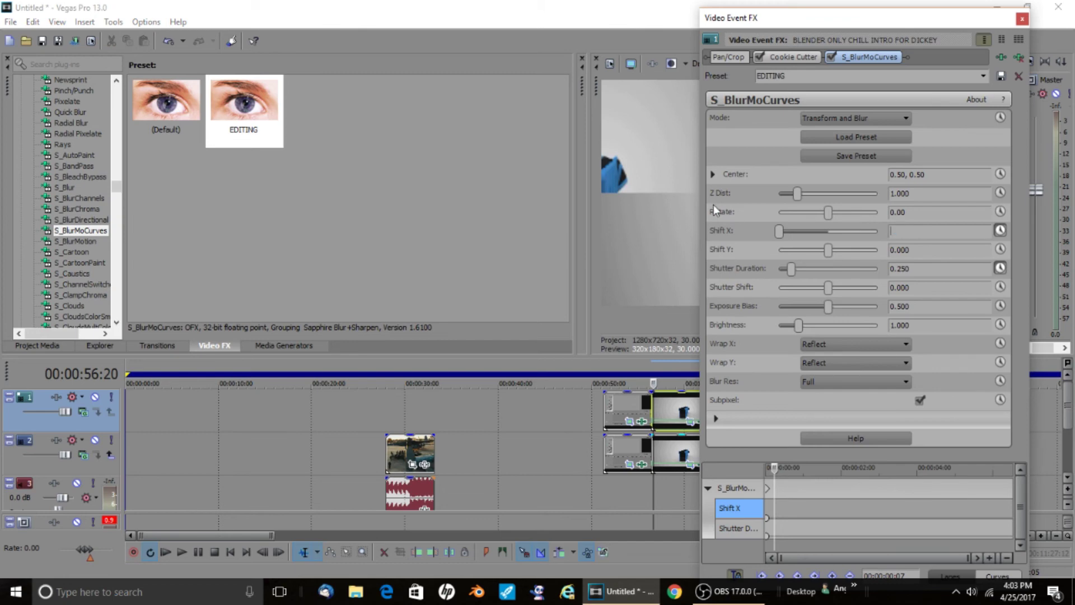
pyautogui.press('Return')
pyautogui.doubleClick(931, 270)
pyautogui.write('1')
pyautogui.press('Return')
# - Set the upper intro clip's first Shift X keyframe to Fast Fade and its second one to Slow Fade, and close the effect window
pyautogui.moveTo(768, 523)
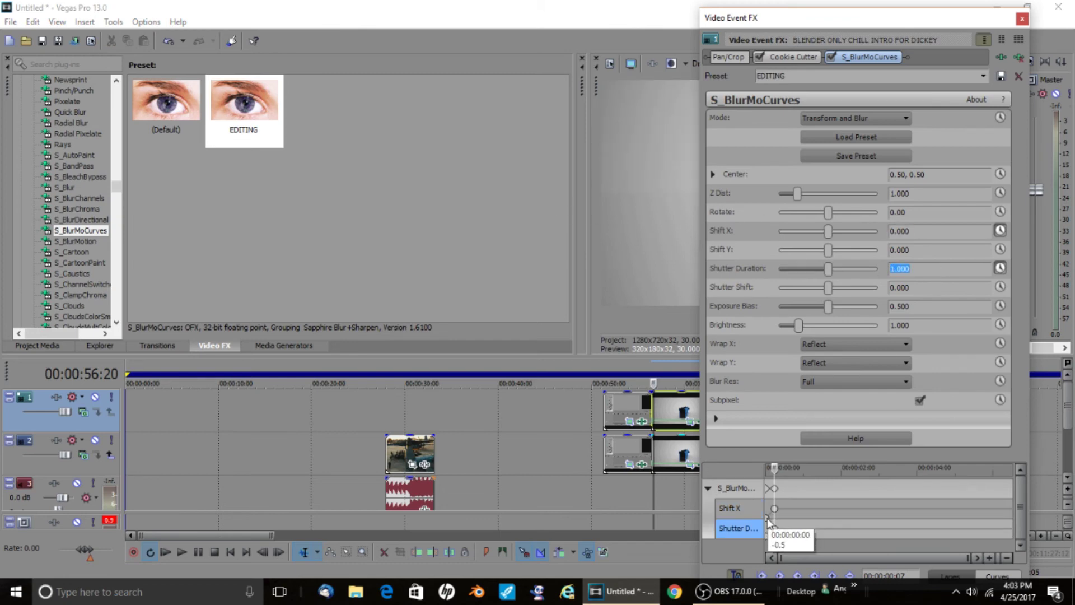
pyautogui.click(768, 522)
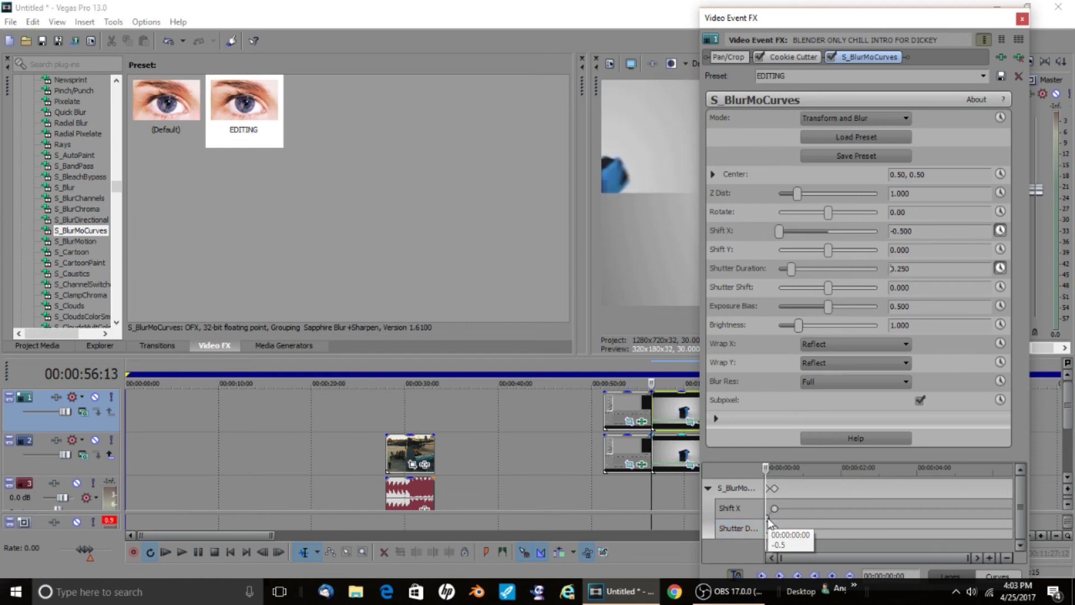
pyautogui.rightClick(768, 522)
pyautogui.click(793, 430)
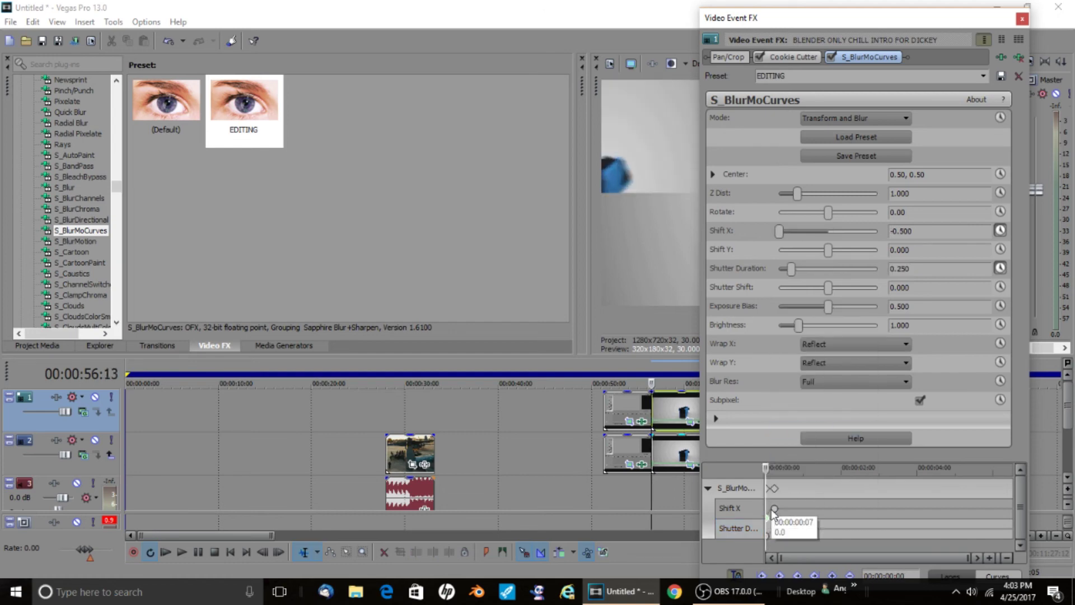
pyautogui.rightClick(775, 509)
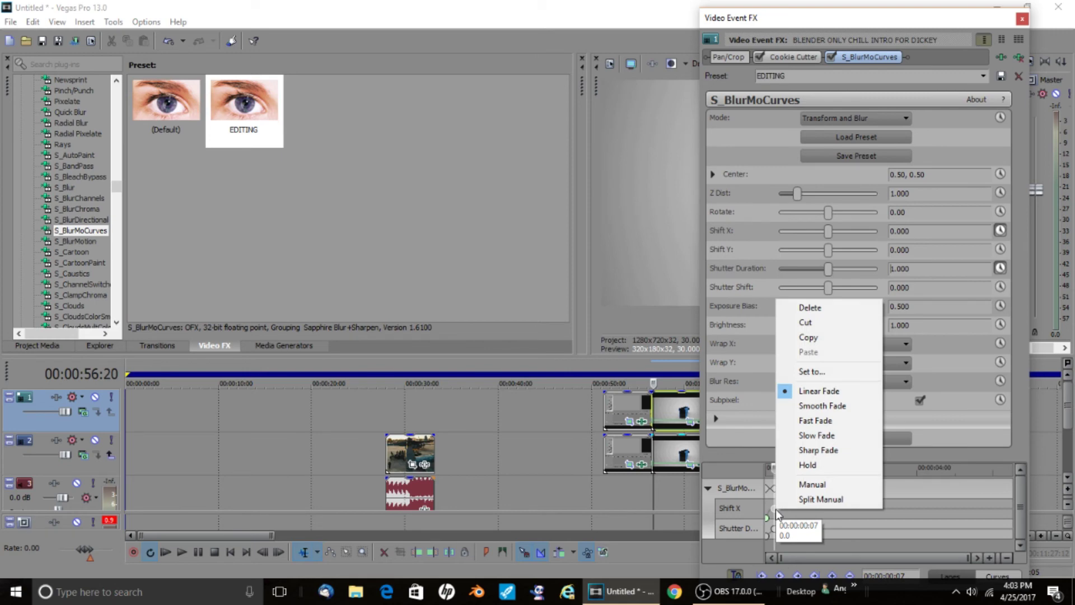
pyautogui.click(806, 434)
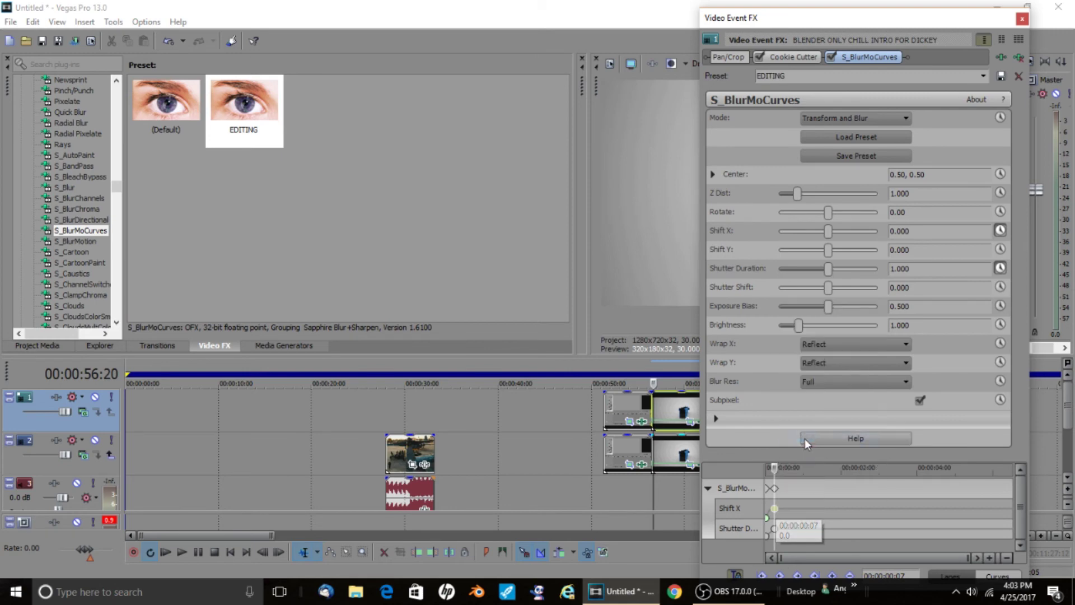
pyautogui.click(1021, 18)
# - Apply S_BlurMoCurves with the EDITING preset to the lower intro clip and animate Shift X from 0.5 and Shutter Duration from 0.25 at its start
pyautogui.click(653, 451)
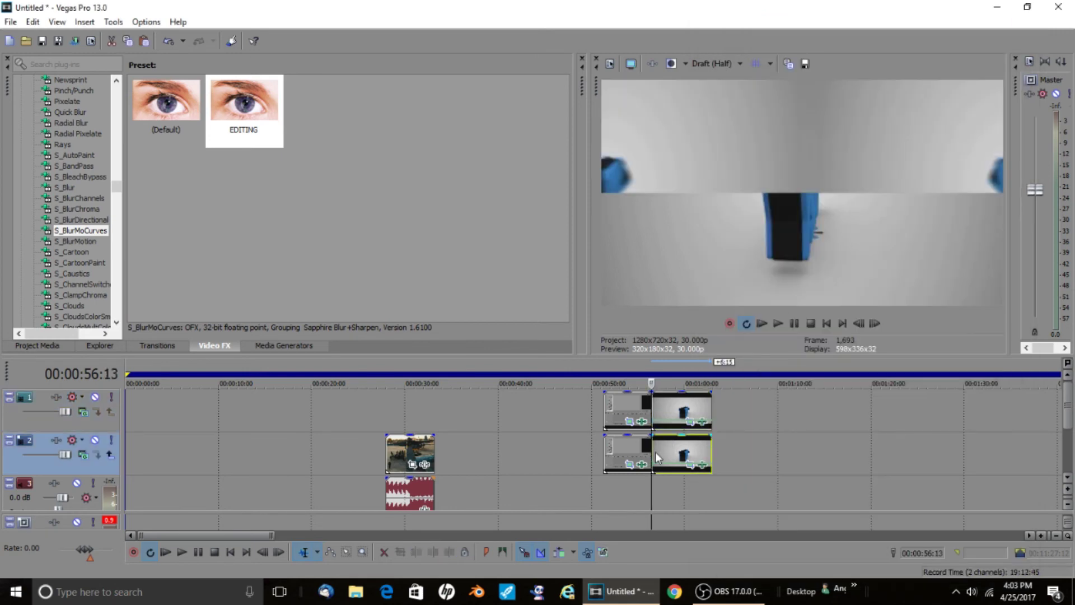
pyautogui.moveTo(244, 112); pyautogui.dragTo(706, 451)
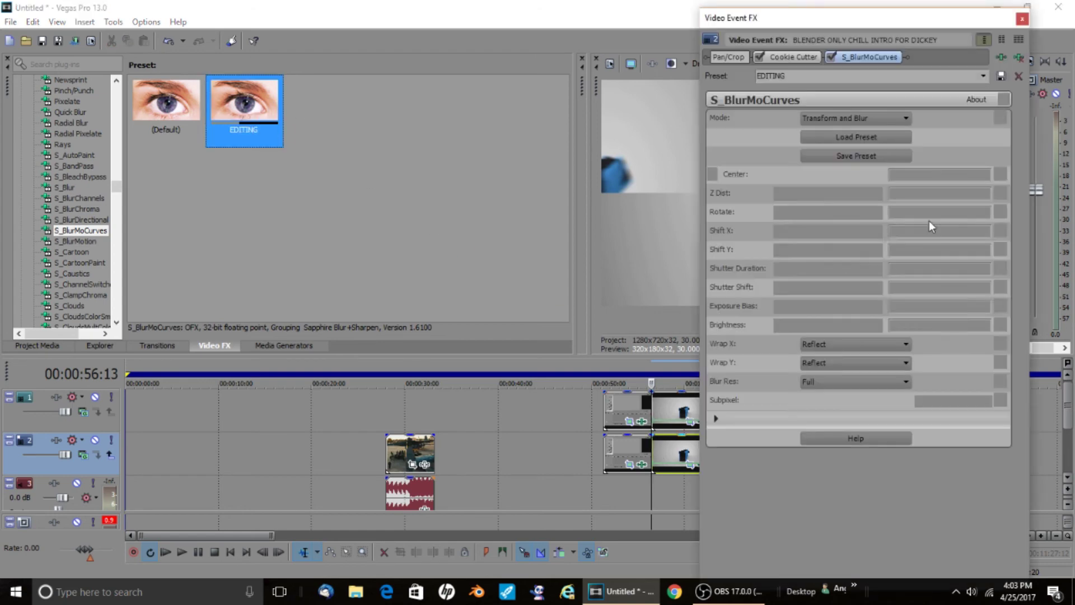
pyautogui.click(1000, 230)
pyautogui.click(1000, 268)
pyautogui.press('BackSpace')
pyautogui.write('.5')
pyautogui.press('Return')
pyautogui.doubleClick(900, 268)
pyautogui.write('.')
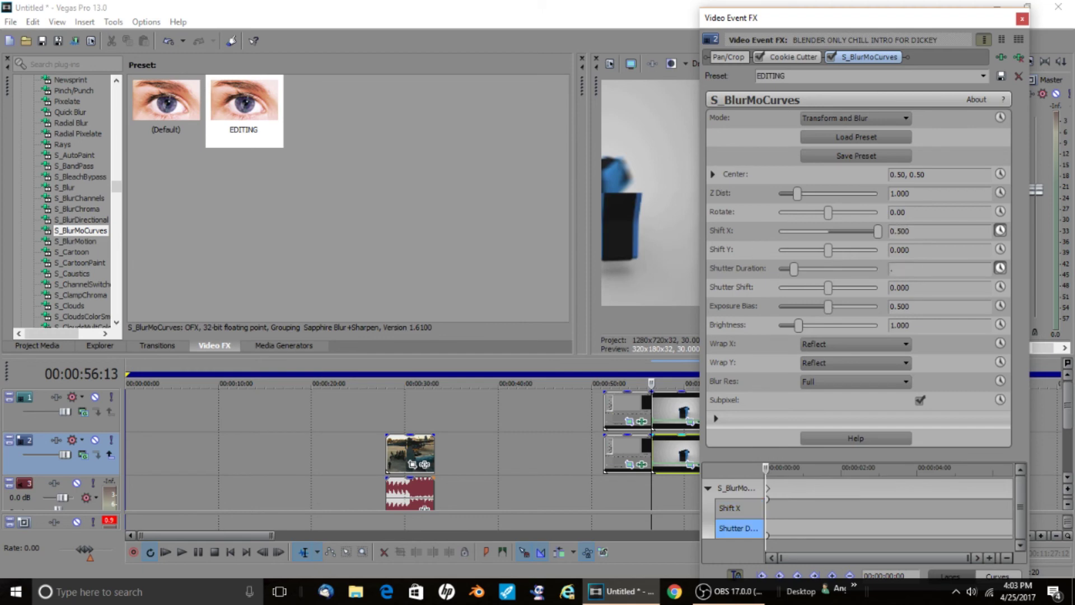
pyautogui.write('25')
pyautogui.press('Return')
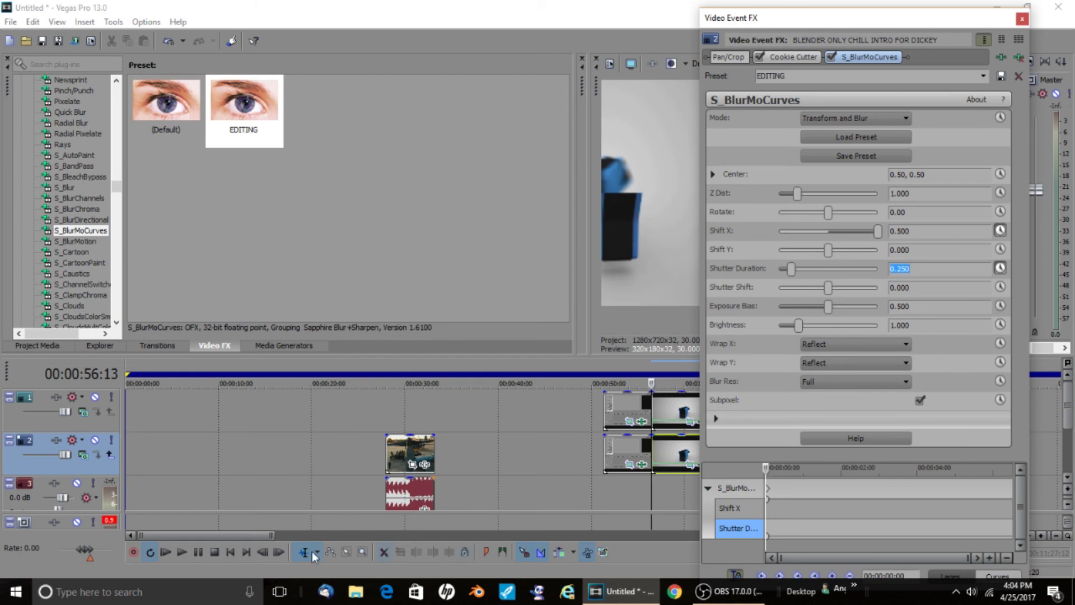
# - Seven frames into the lower intro clip, add keyframes with Shift X at 0 and Shutter Duration at 1
pyautogui.click(278, 555)
pyautogui.click(279, 553)
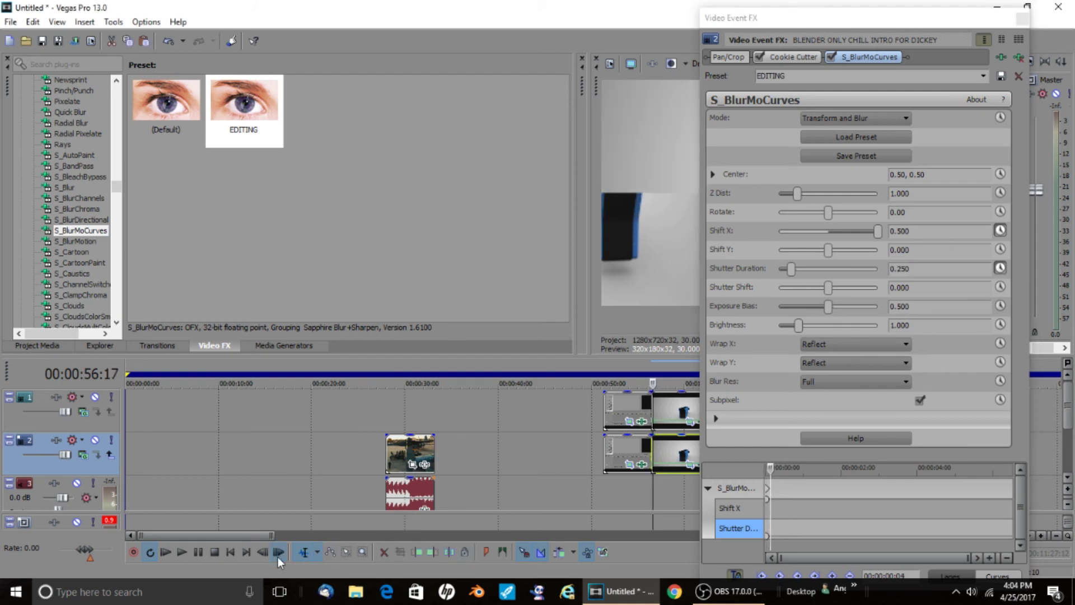
pyautogui.click(278, 553)
pyautogui.click(278, 552)
pyautogui.click(278, 553)
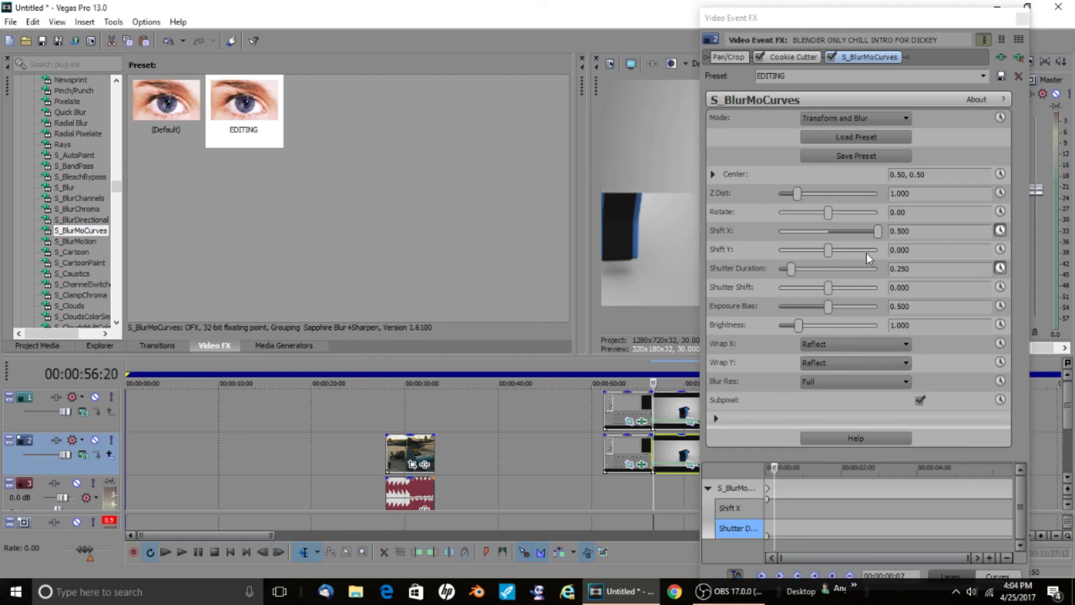
pyautogui.doubleClick(918, 230)
pyautogui.write('0')
pyautogui.press('Return')
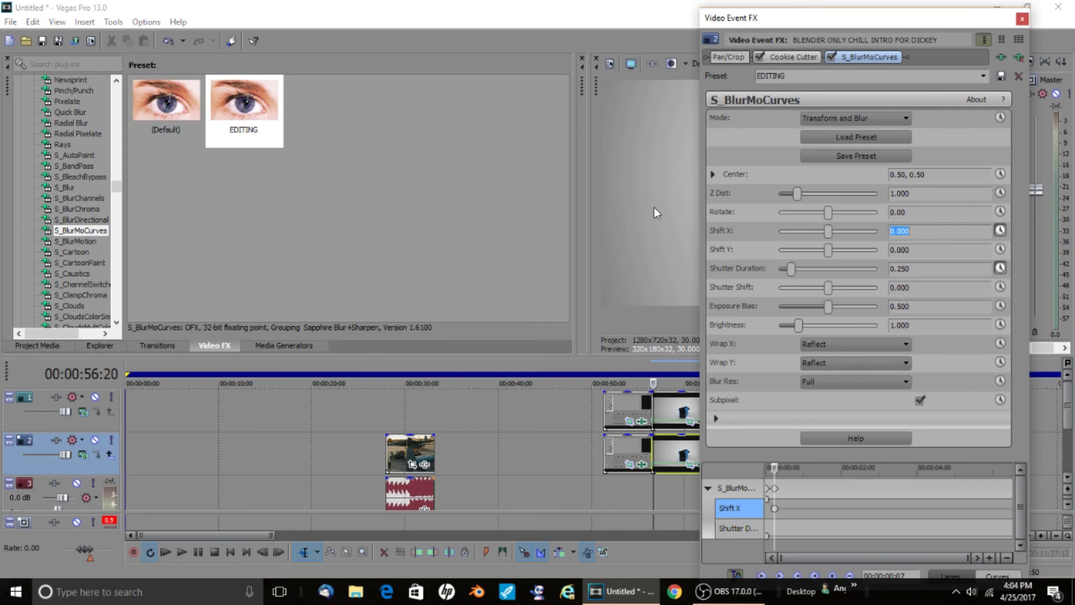
pyautogui.doubleClick(923, 268)
pyautogui.write('1')
pyautogui.press('Return')
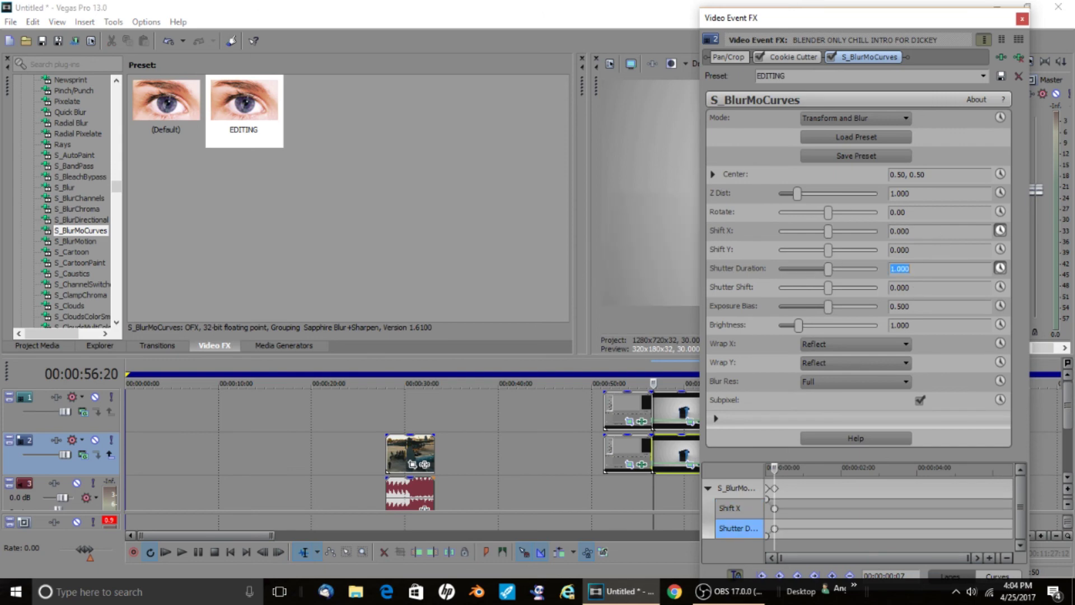
# - Set the lower intro clip's first Shift X keyframe to Fast Fade and its second one to Slow Fade, and close the effect window
pyautogui.click(767, 501)
pyautogui.rightClick(768, 501)
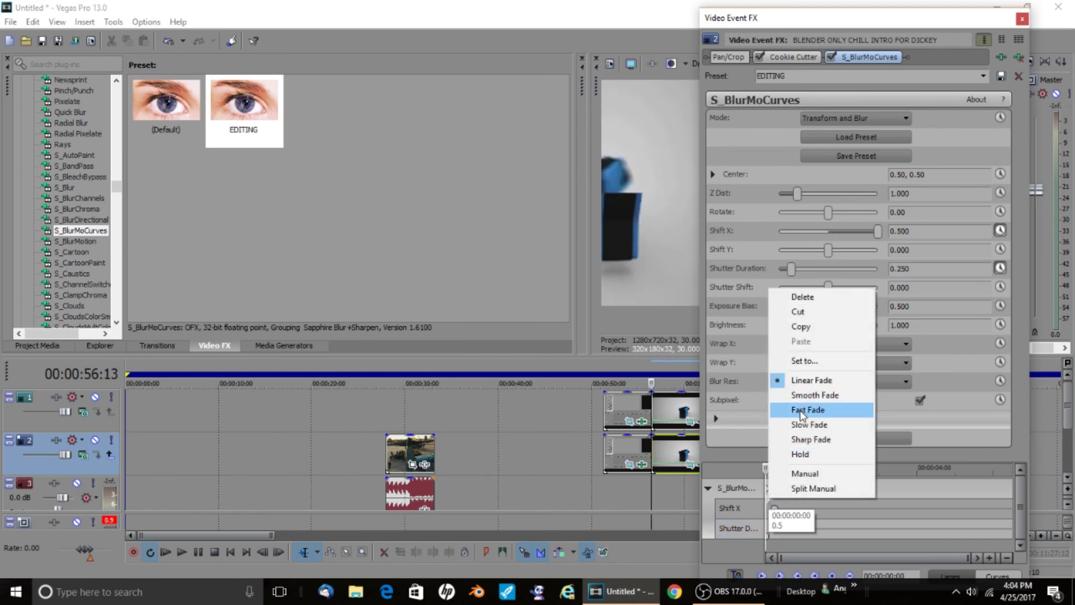
pyautogui.click(795, 409)
pyautogui.rightClick(777, 509)
pyautogui.click(814, 422)
pyautogui.rightClick(777, 509)
pyautogui.click(813, 428)
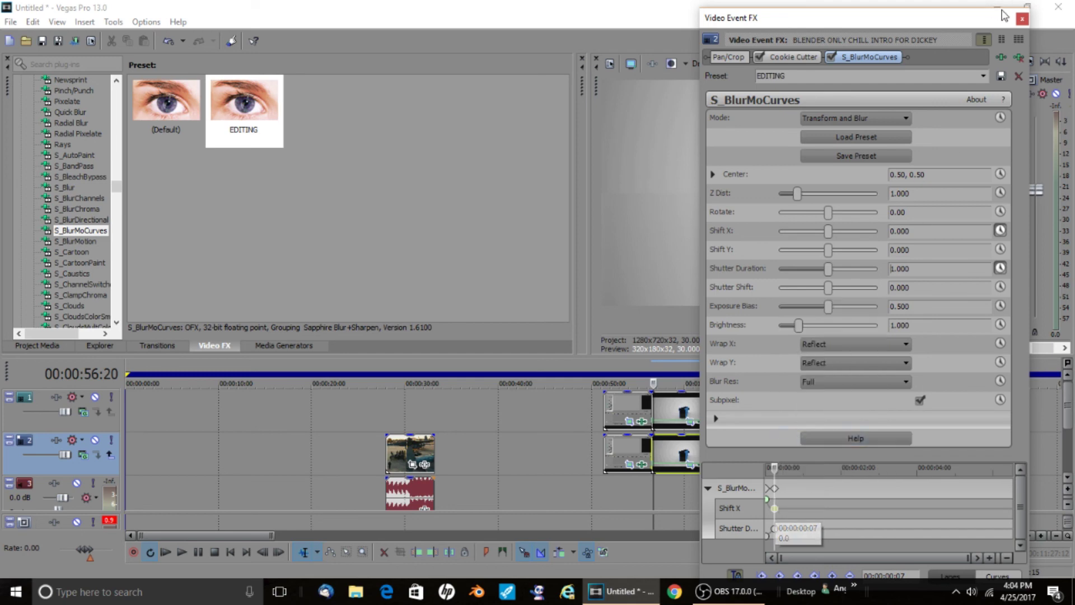
pyautogui.click(1022, 22)
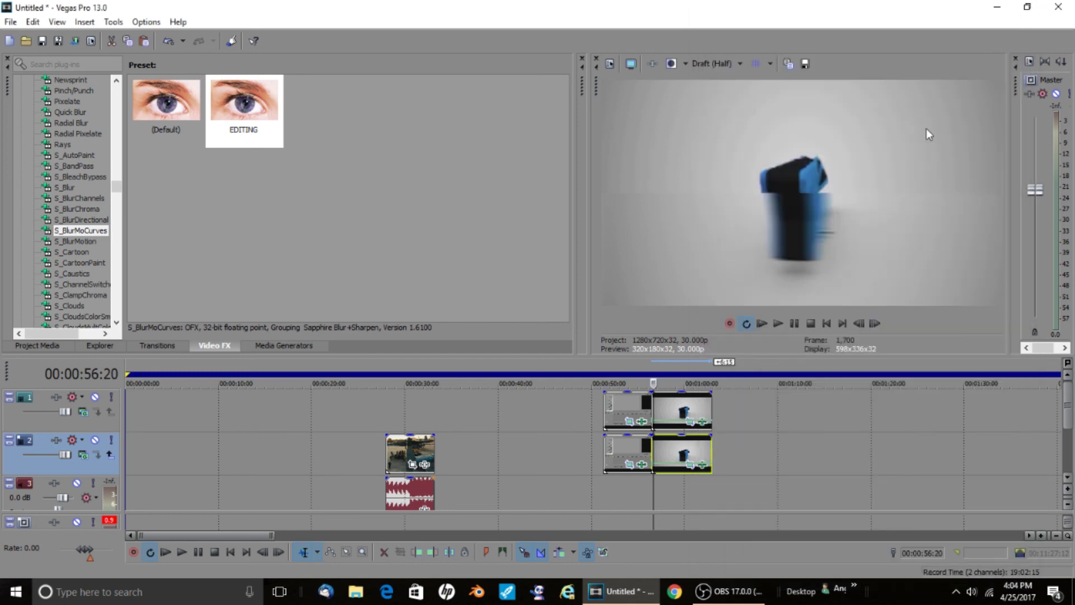
# - Play the timeline twice from within the screen-recording clip into the intro clip to preview the split-slide transition
pyautogui.click(626, 409)
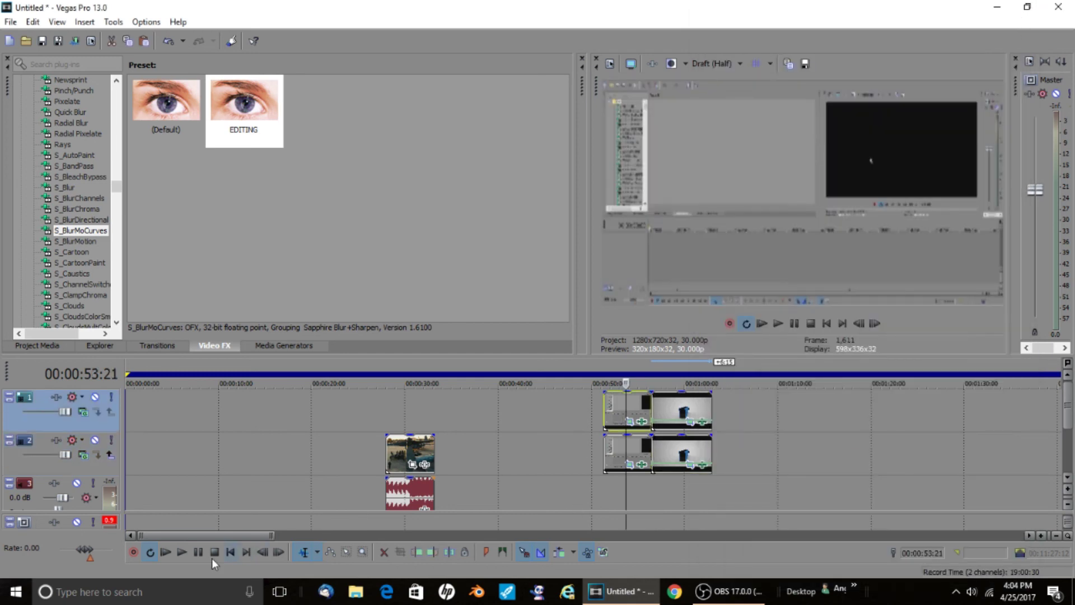
pyautogui.click(180, 553)
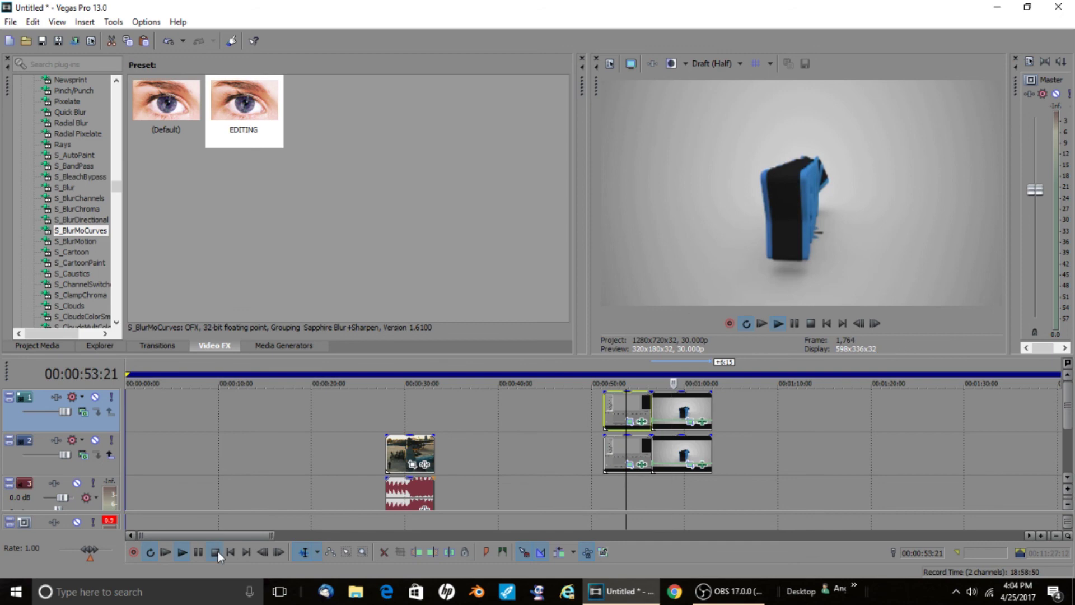
pyautogui.click(215, 552)
pyautogui.click(187, 551)
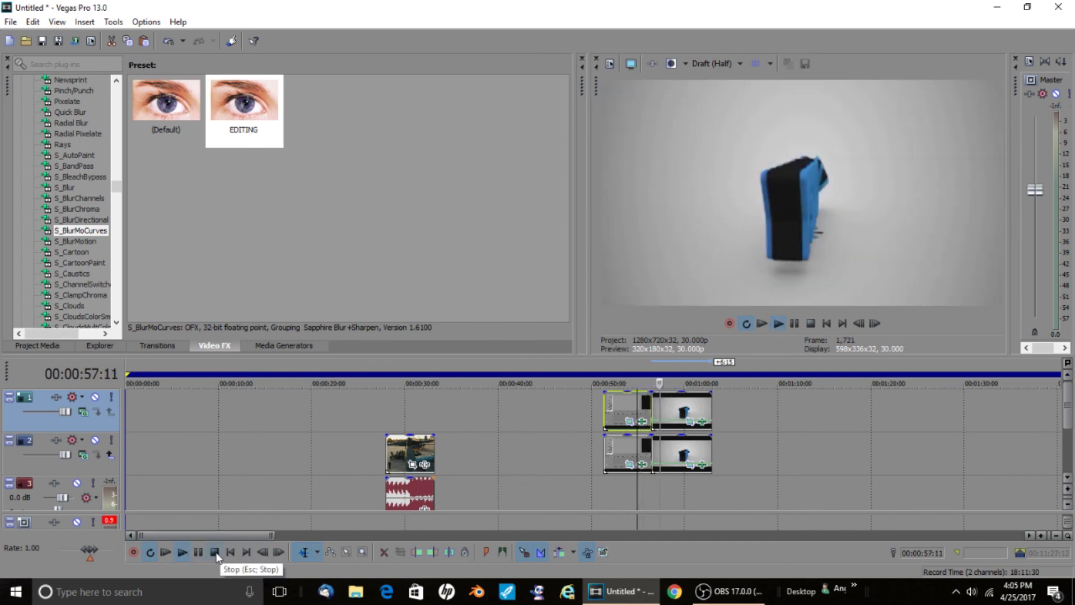
pyautogui.click(216, 553)
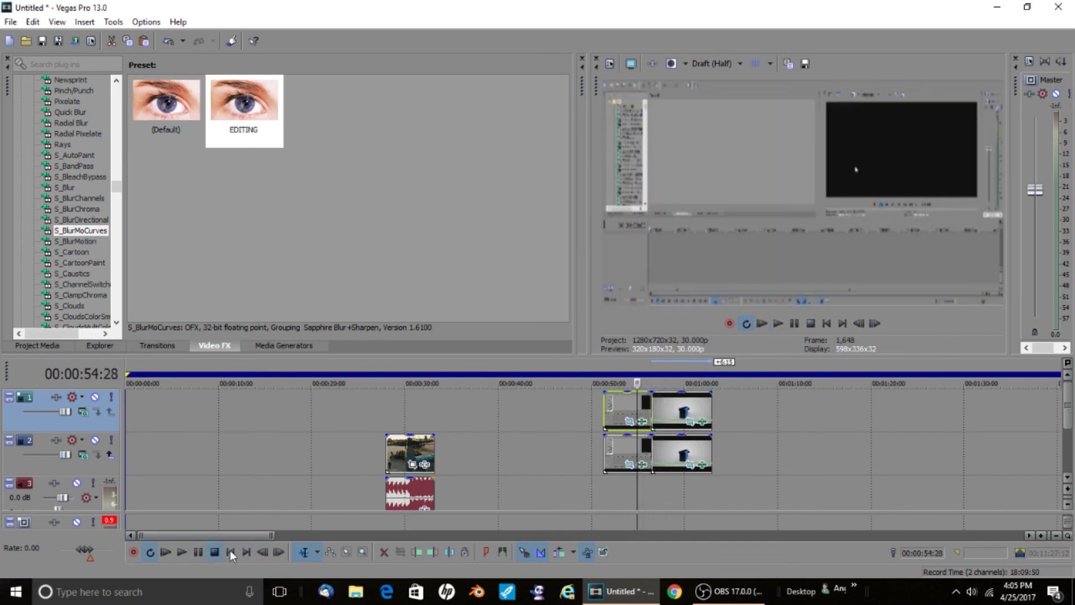
# - Examine frames at the cut and on either side of it, in the screen-recording and intro clips, to check the transition
pyautogui.click(651, 411)
pyautogui.click(670, 411)
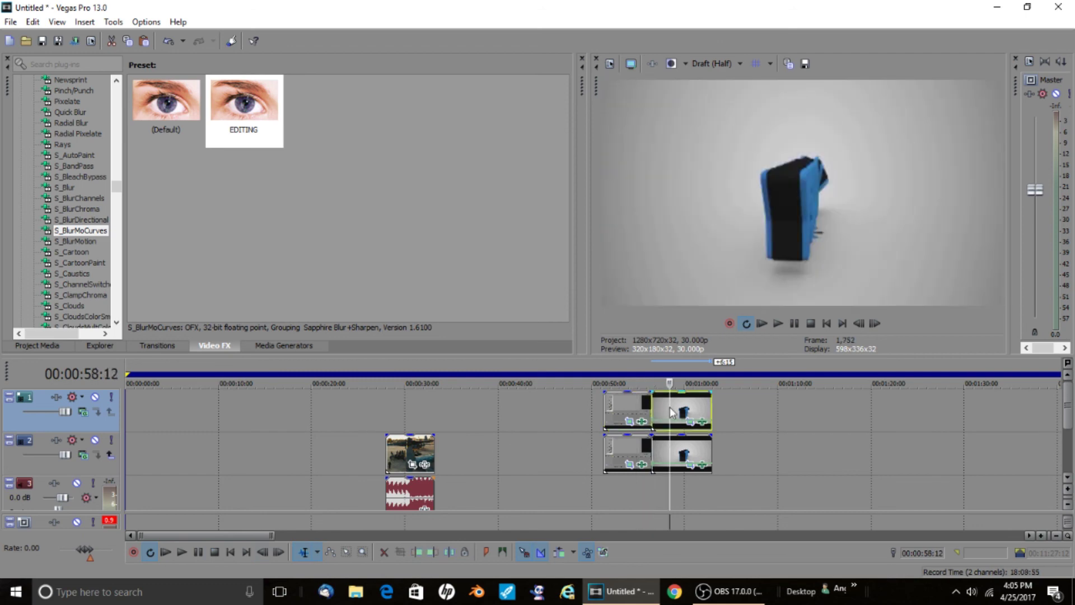
pyautogui.click(651, 412)
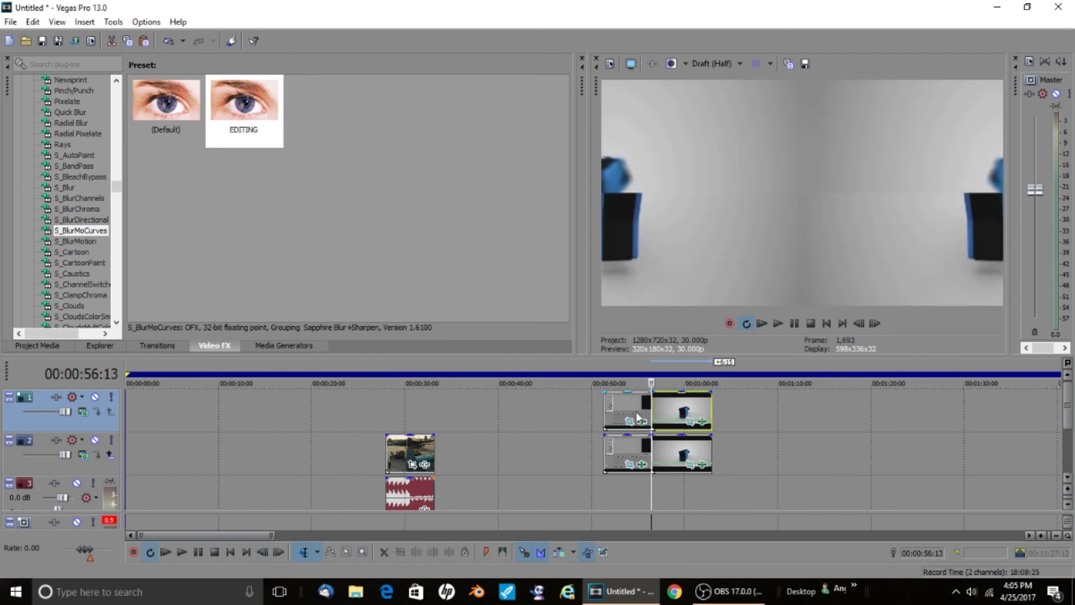
pyautogui.click(637, 417)
pyautogui.click(654, 415)
pyautogui.click(658, 410)
pyautogui.click(664, 409)
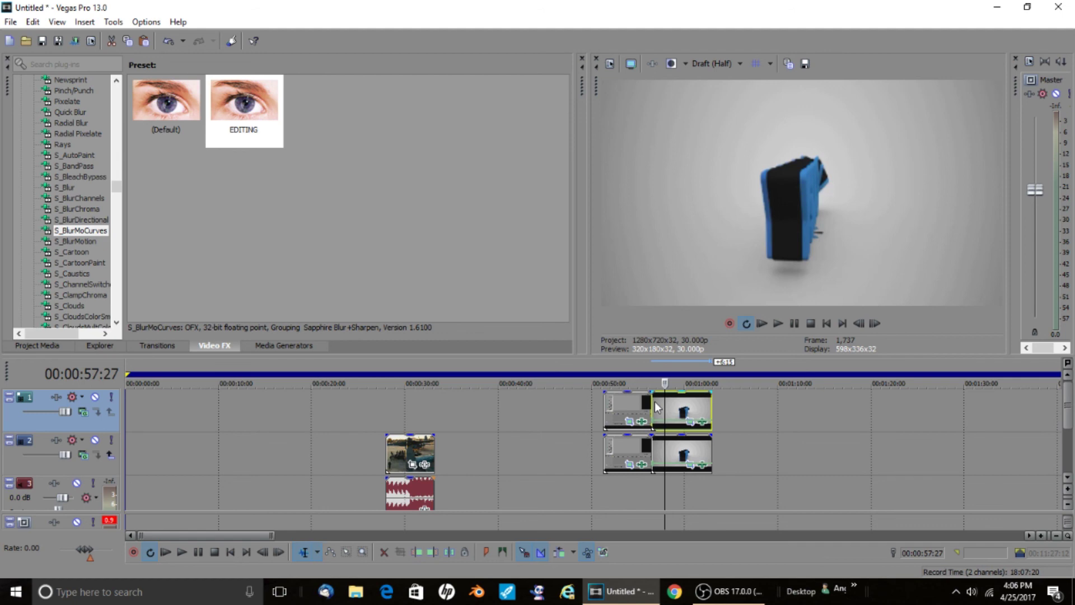
pyautogui.click(651, 405)
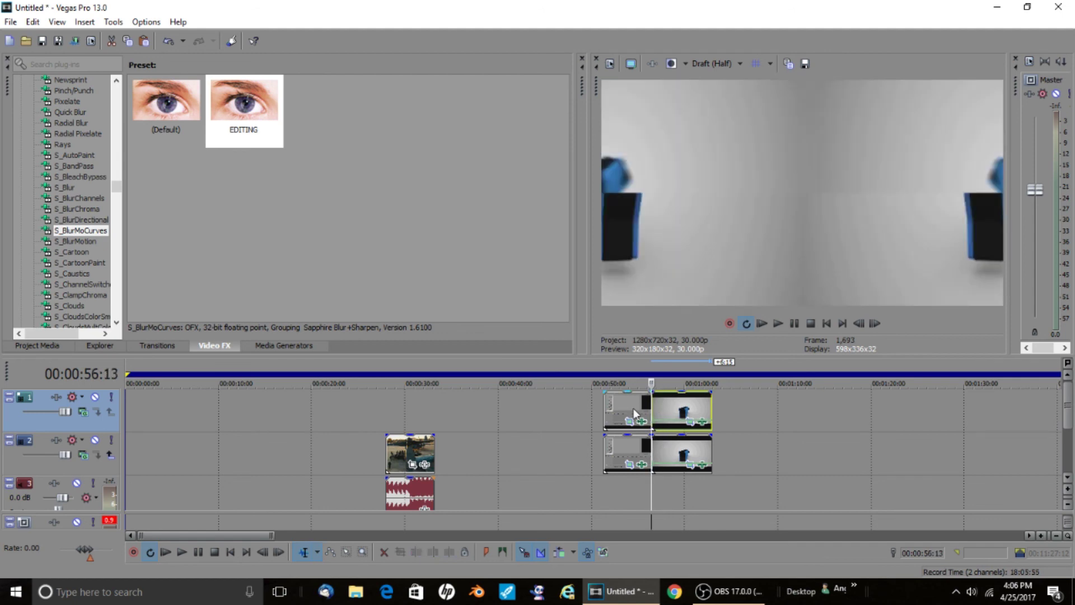
pyautogui.click(638, 407)
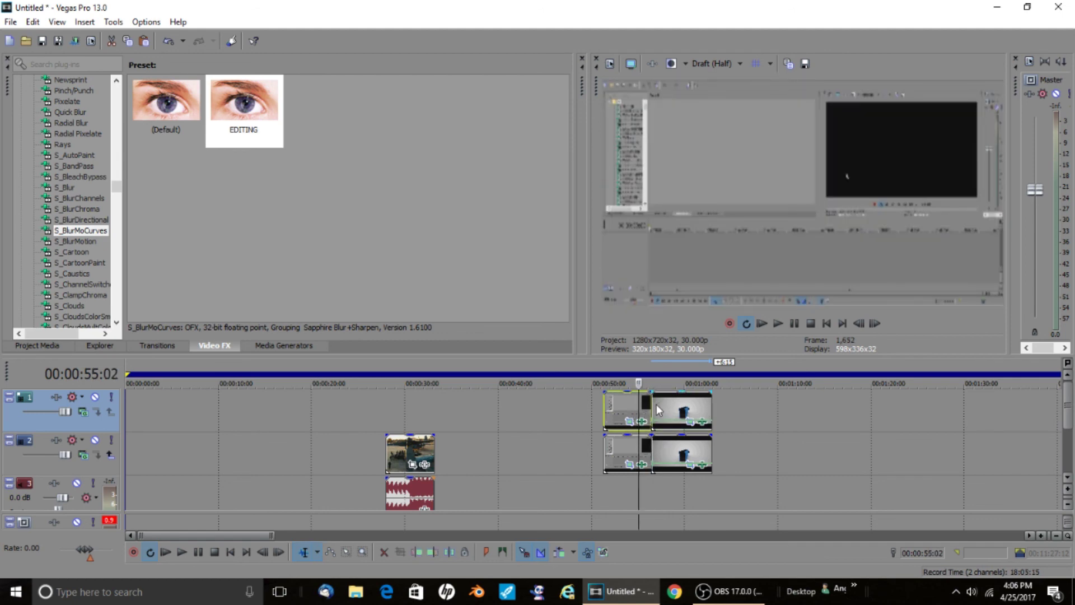
pyautogui.click(653, 406)
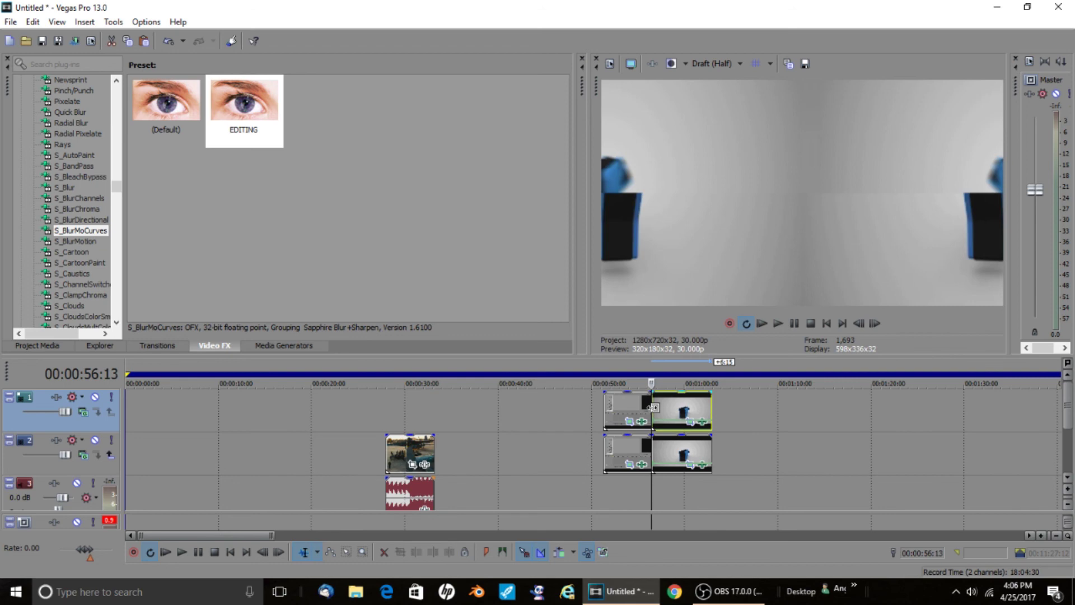